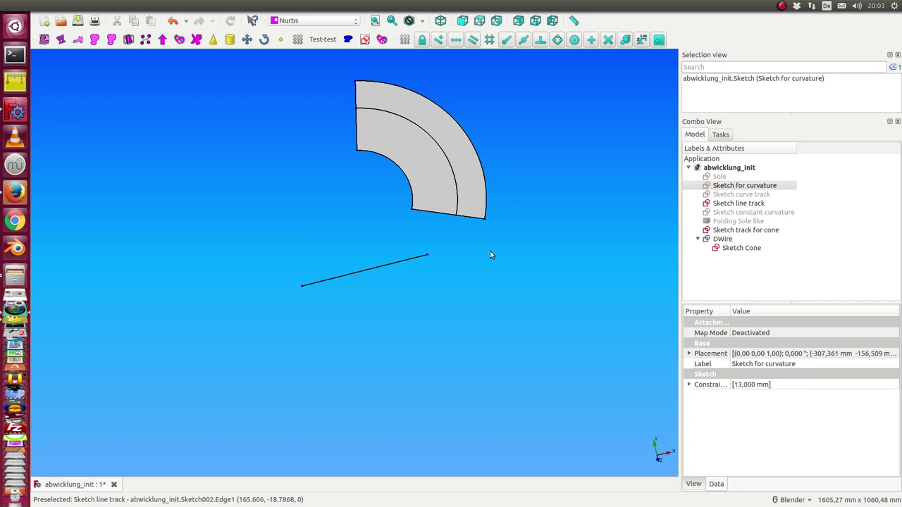
- Create a folding of the DWire sole face along the cone track and constant-curvature sketches
{"action": "left_click", "coordinate": [721, 241]}
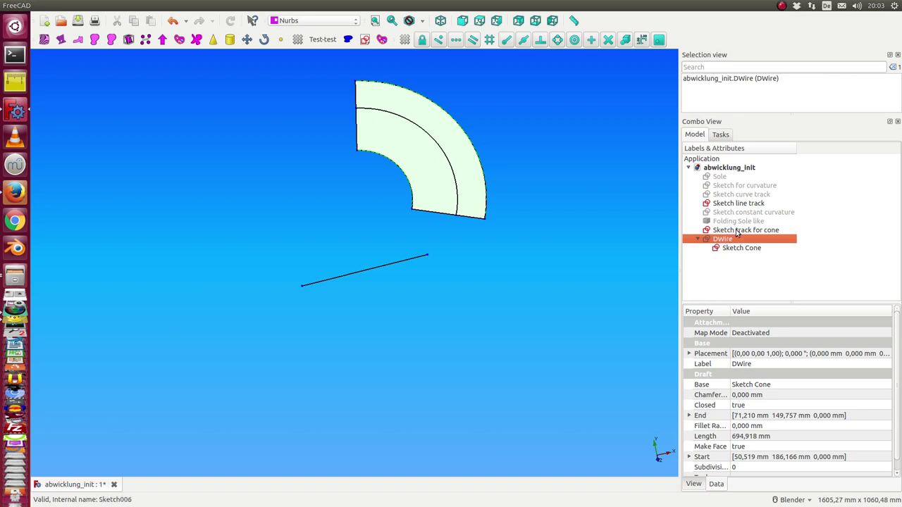
{"action": "left_click", "coordinate": [737, 233], "text": "ctrl"}
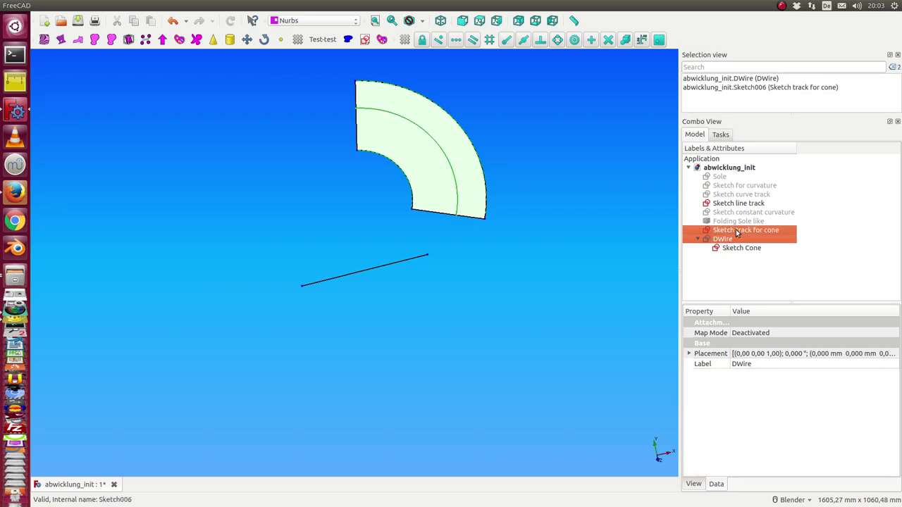
{"action": "left_click", "coordinate": [771, 212], "text": "ctrl"}
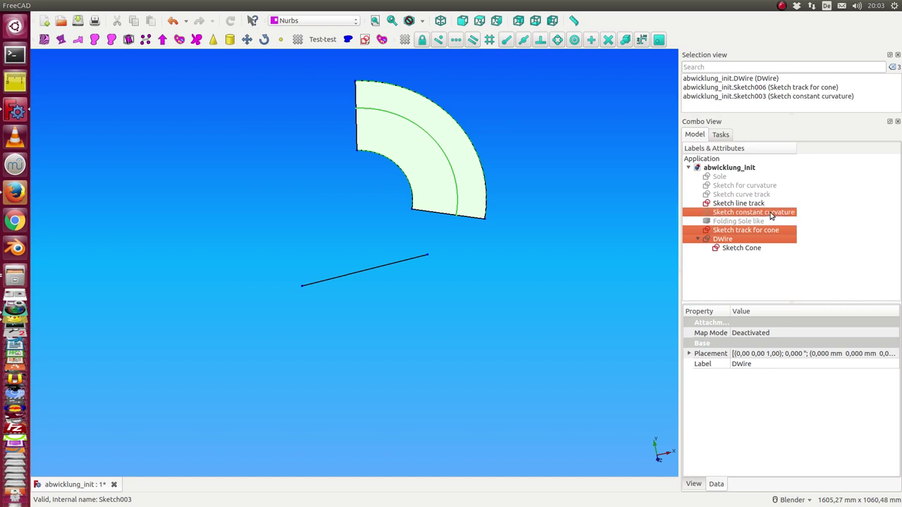
{"action": "left_click", "coordinate": [198, 6]}
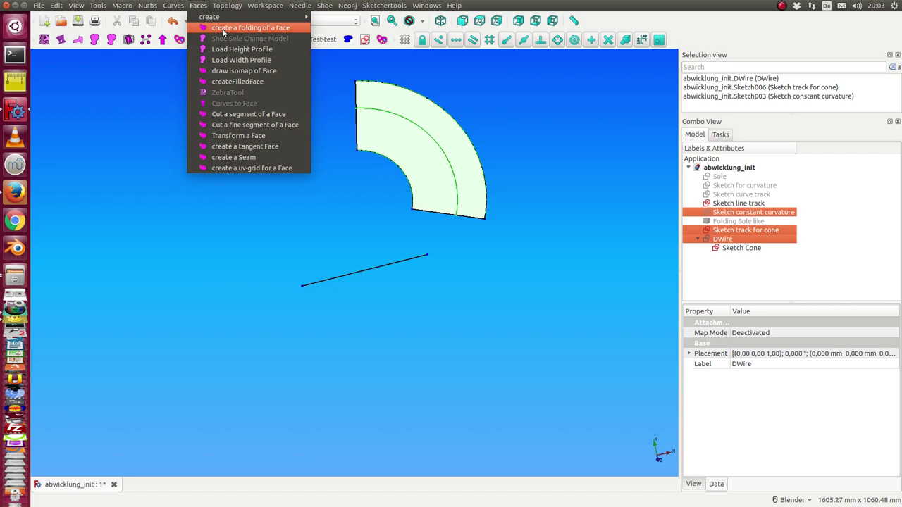
{"action": "left_click", "coordinate": [223, 28]}
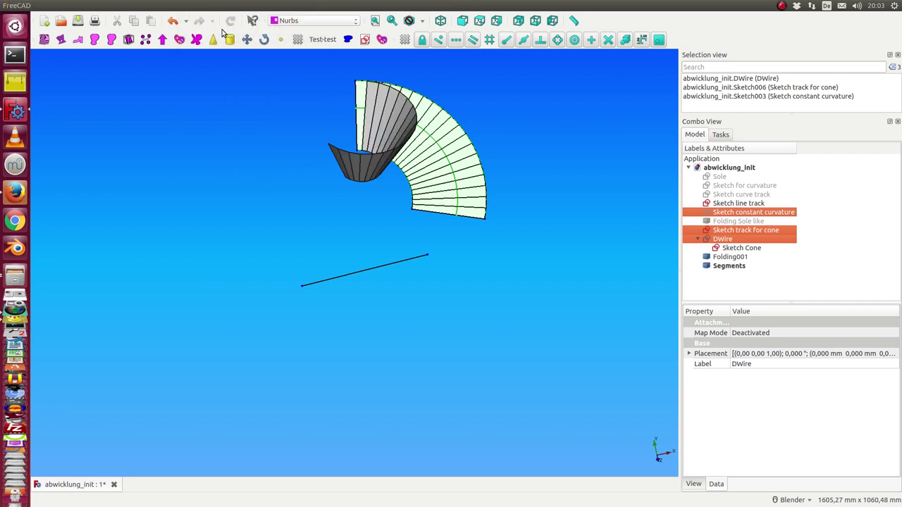
- Select the constant-curvature and line track sketches and orbit around the folded cone
{"action": "left_click", "coordinate": [716, 213]}
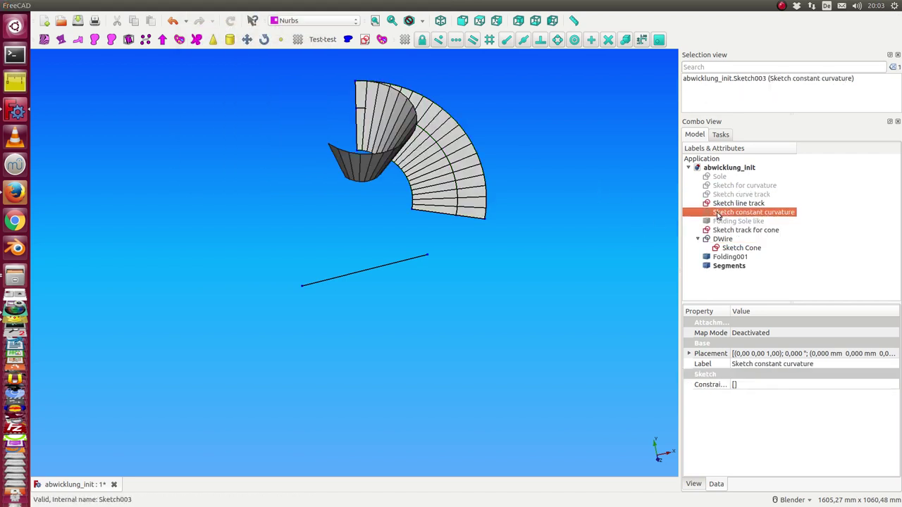
{"action": "left_click", "coordinate": [719, 204]}
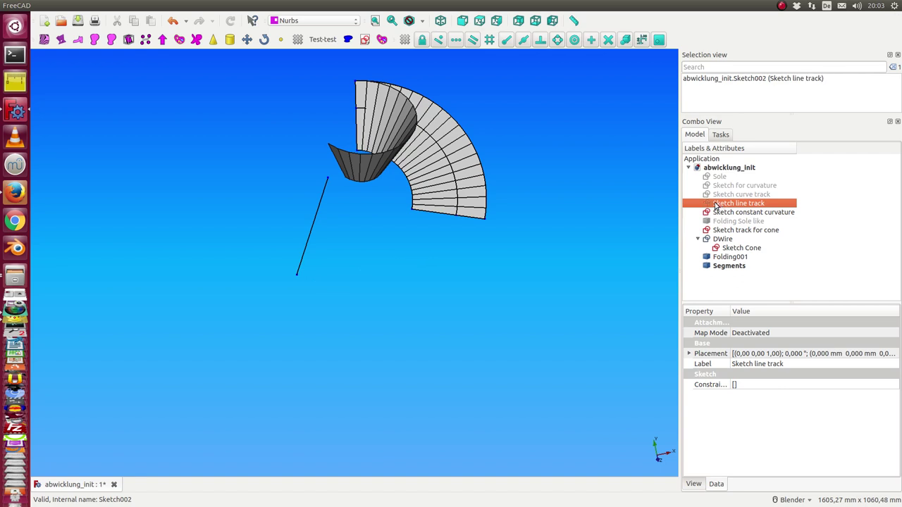
{"action": "middle_click_drag", "start_coordinate": [397, 258], "coordinate": [388, 208]}
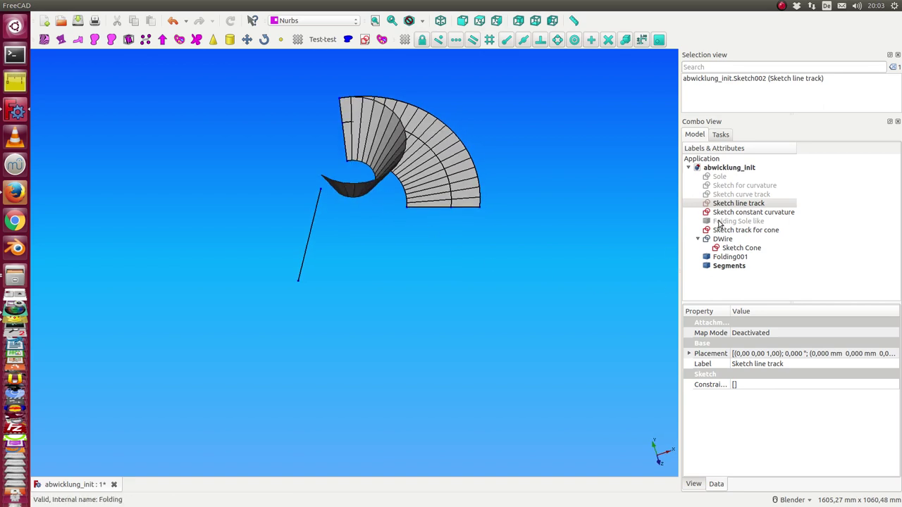
- Set Folding001's segment count to 30
{"action": "left_click", "coordinate": [724, 258]}
{"action": "left_click", "coordinate": [751, 374]}
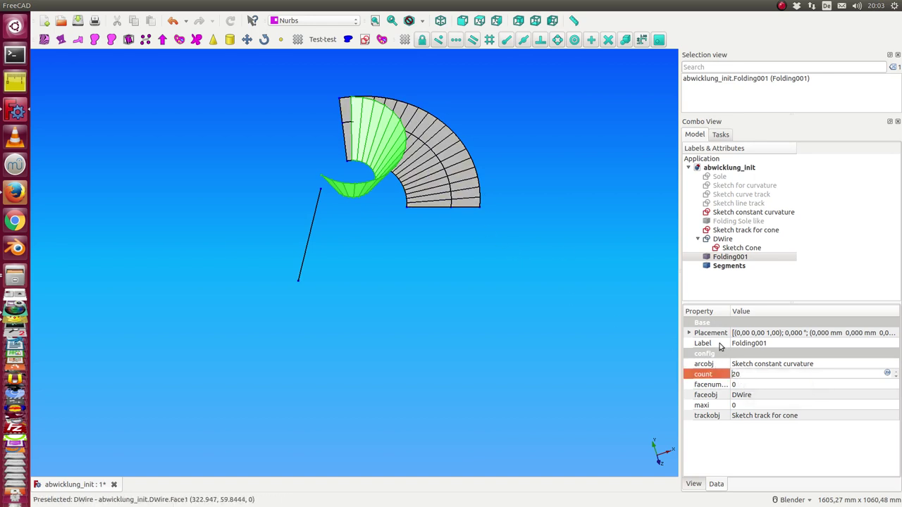
{"action": "key", "text": "Page_Up"}
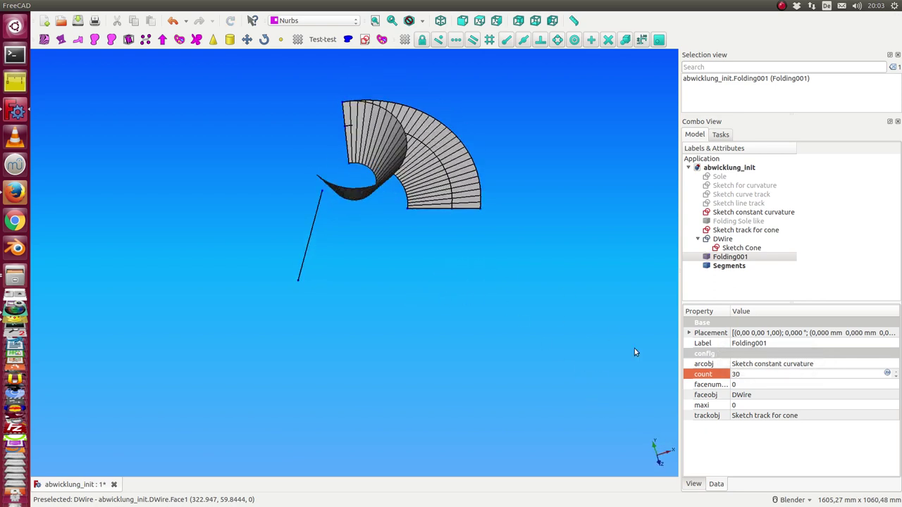
- Spin Folding001's maxi value up to preview the folding animation, then reset it to 0
{"action": "left_click", "coordinate": [744, 405]}
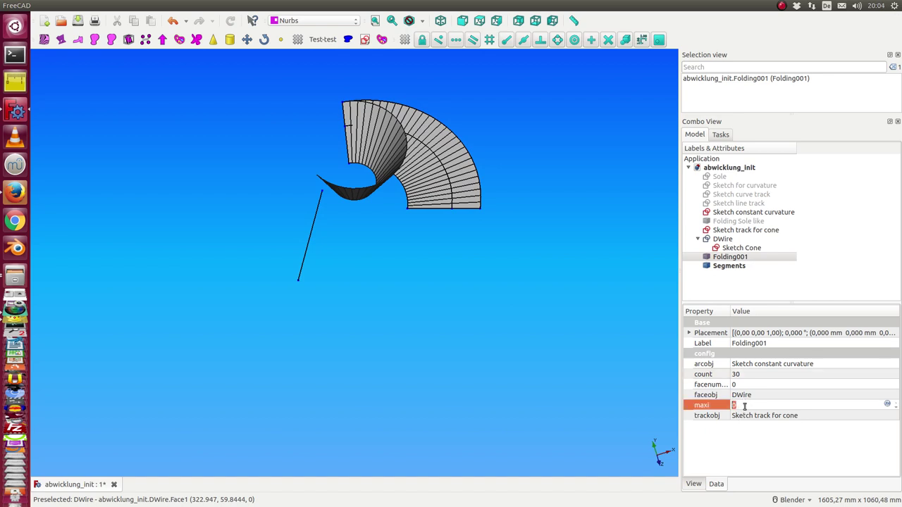
{"action": "mouse_move", "coordinate": [589, 392]}
{"action": "middle_mouse_down"}
{"action": "mouse_move", "coordinate": [508, 401]}
{"action": "mouse_move", "coordinate": [587, 402]}
{"action": "middle_mouse_up"}
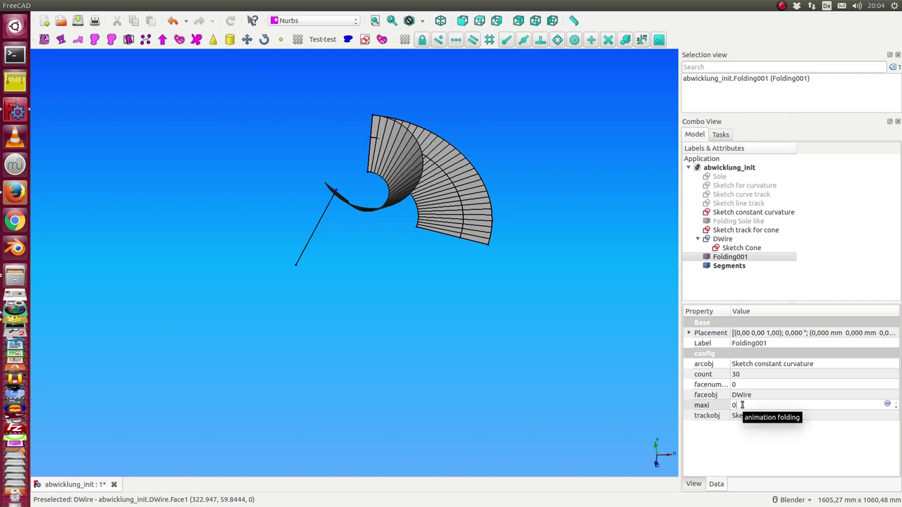
{"action": "scroll", "coordinate": [742, 406], "scroll_direction": "up", "scroll_amount": 1}
{"action": "scroll", "coordinate": [742, 406], "scroll_direction": "up", "scroll_amount": 8}
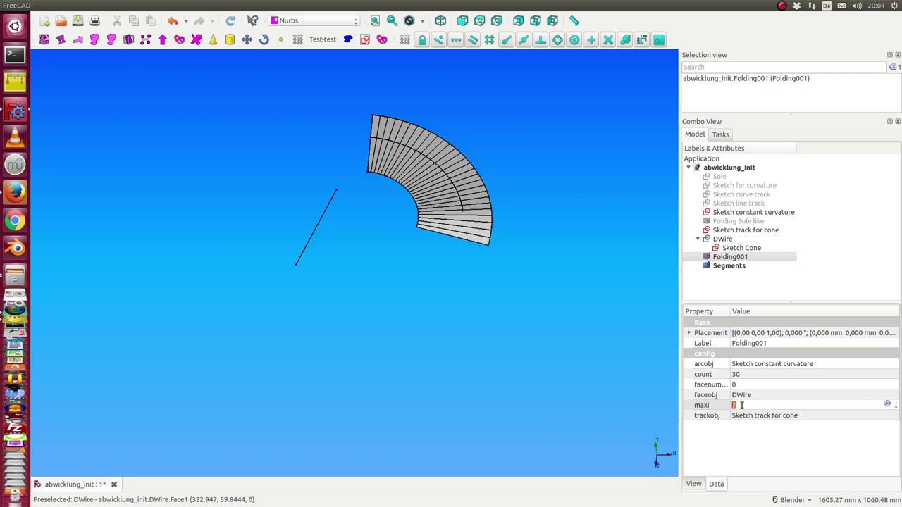
{"action": "scroll", "coordinate": [741, 406], "scroll_direction": "up", "scroll_amount": 9}
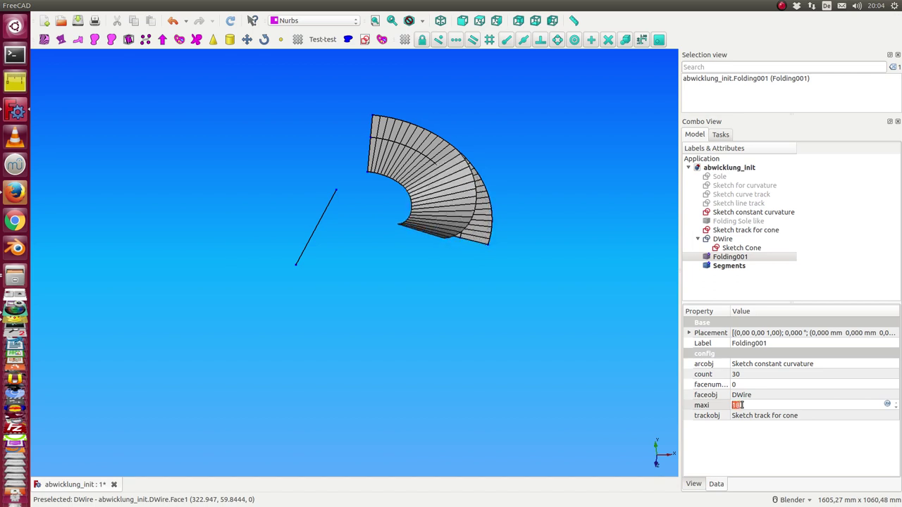
{"action": "scroll", "coordinate": [741, 406], "scroll_direction": "up", "scroll_amount": 3}
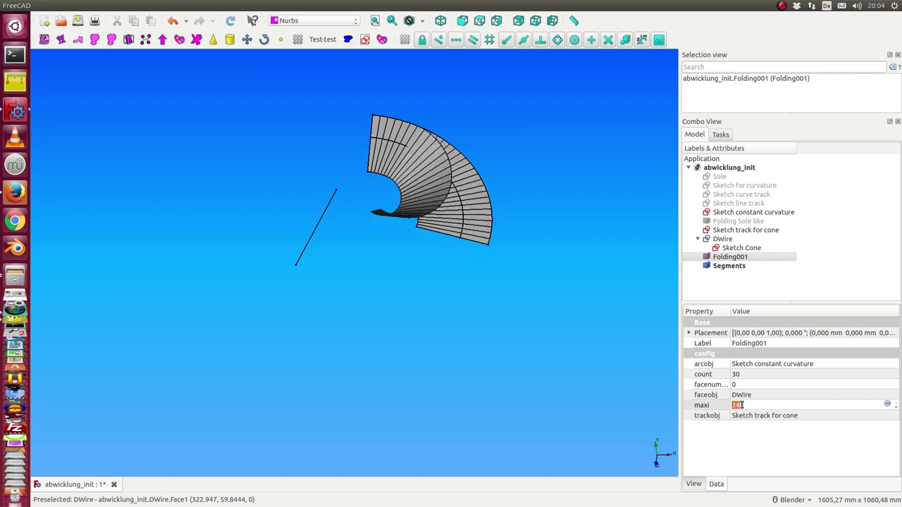
{"action": "middle_click_drag", "start_coordinate": [505, 372], "coordinate": [613, 388]}
{"action": "left_click", "coordinate": [710, 408]}
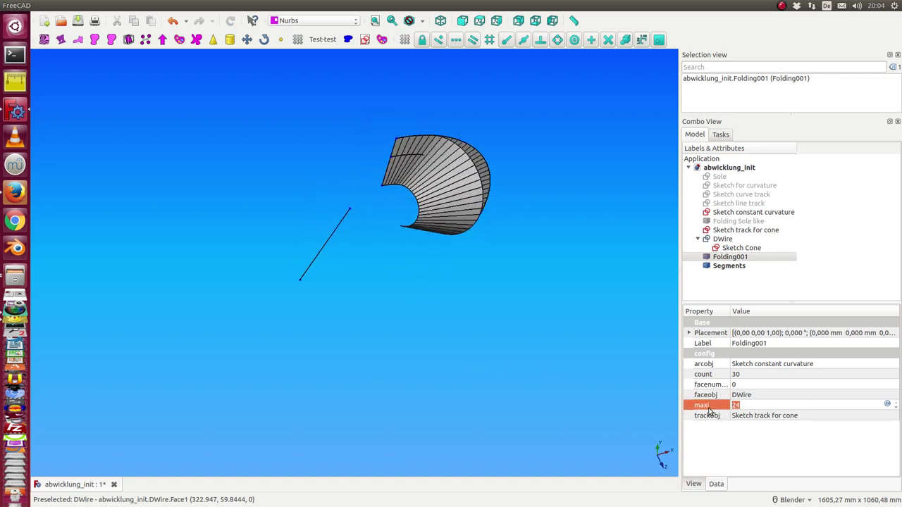
{"action": "type", "text": "0"}
{"action": "middle_click_drag", "start_coordinate": [431, 243], "coordinate": [350, 251]}
- Drag the constant-curvature sketch line's endpoint to a steeper upward angle and close the sketch
{"action": "left_click", "coordinate": [324, 222]}
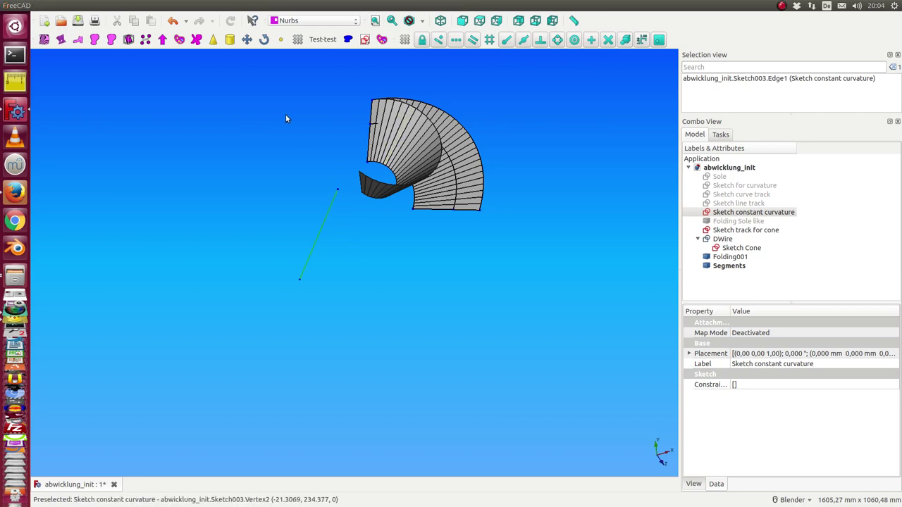
{"action": "double_click", "coordinate": [734, 212]}
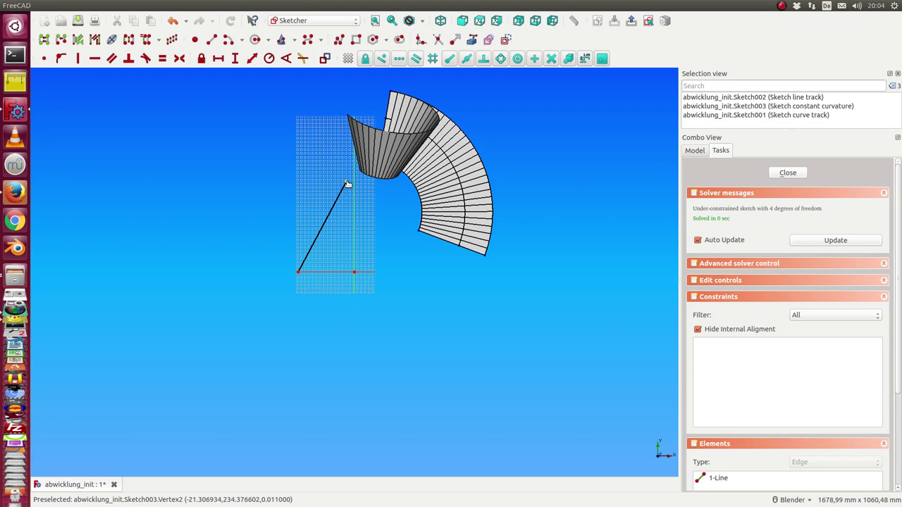
{"action": "left_click_drag", "start_coordinate": [347, 185], "coordinate": [361, 241]}
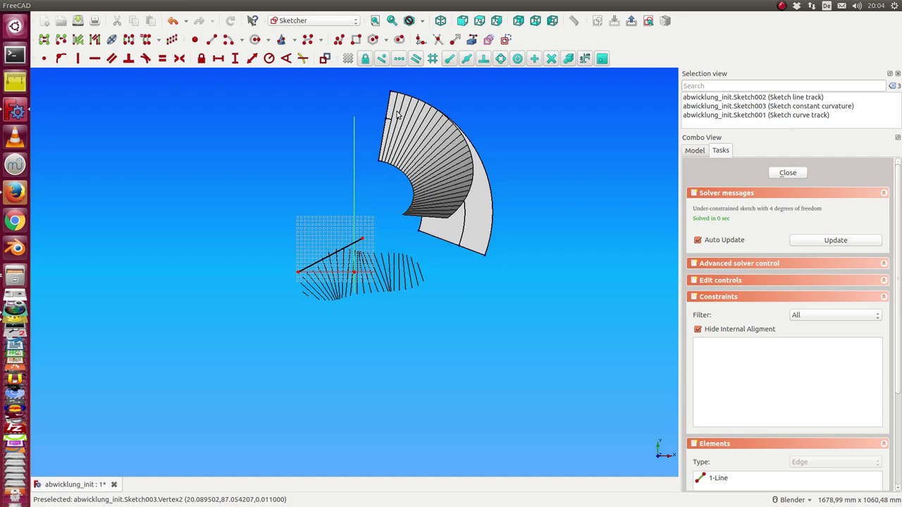
{"action": "mouse_move", "coordinate": [477, 165]}
{"action": "middle_mouse_down"}
{"action": "mouse_move", "coordinate": [536, 147]}
{"action": "mouse_move", "coordinate": [473, 190]}
{"action": "mouse_move", "coordinate": [504, 186]}
{"action": "mouse_move", "coordinate": [493, 177]}
{"action": "middle_mouse_up"}
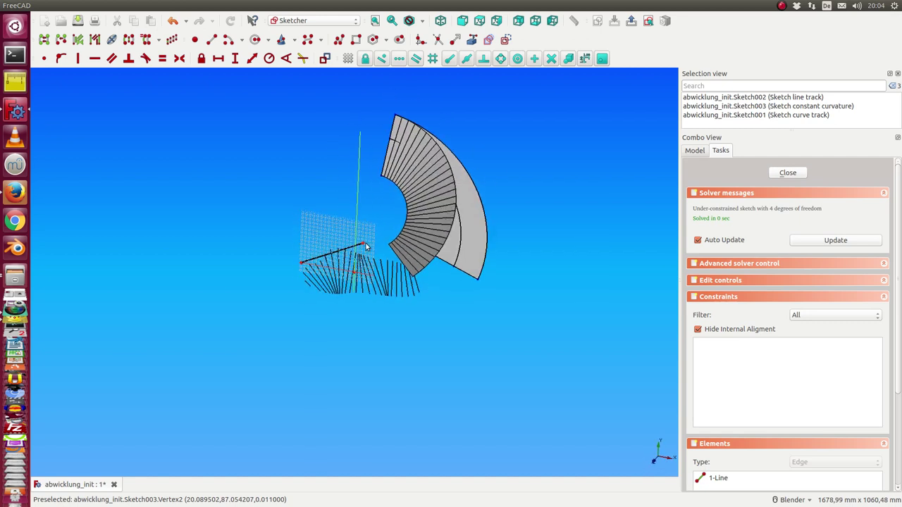
{"action": "left_click_drag", "start_coordinate": [364, 246], "coordinate": [330, 165]}
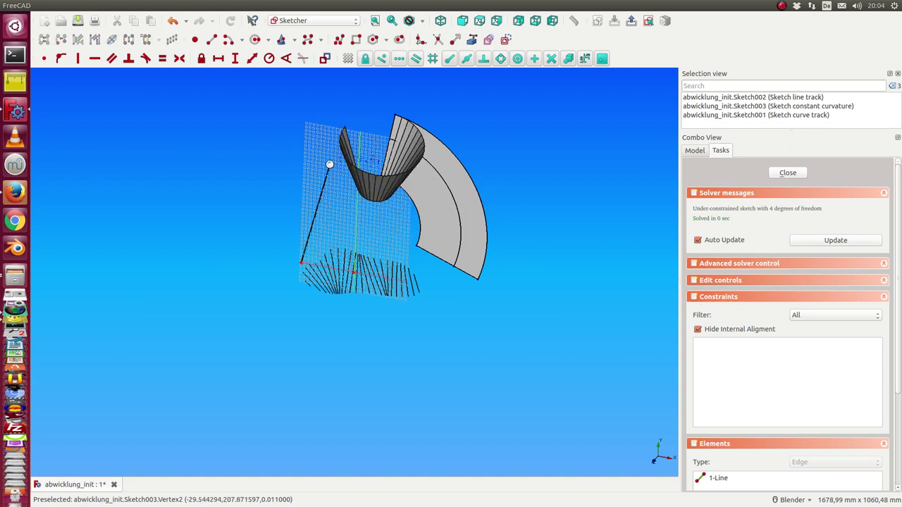
{"action": "left_click", "coordinate": [787, 173]}
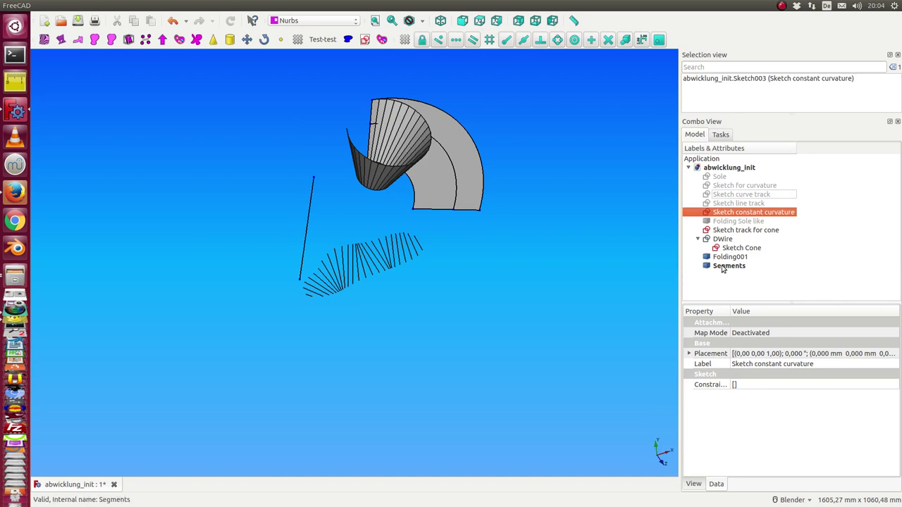
- Delete the Segments and Folding Sole like objects
{"action": "left_click", "coordinate": [725, 266]}
{"action": "key", "text": "Delete"}
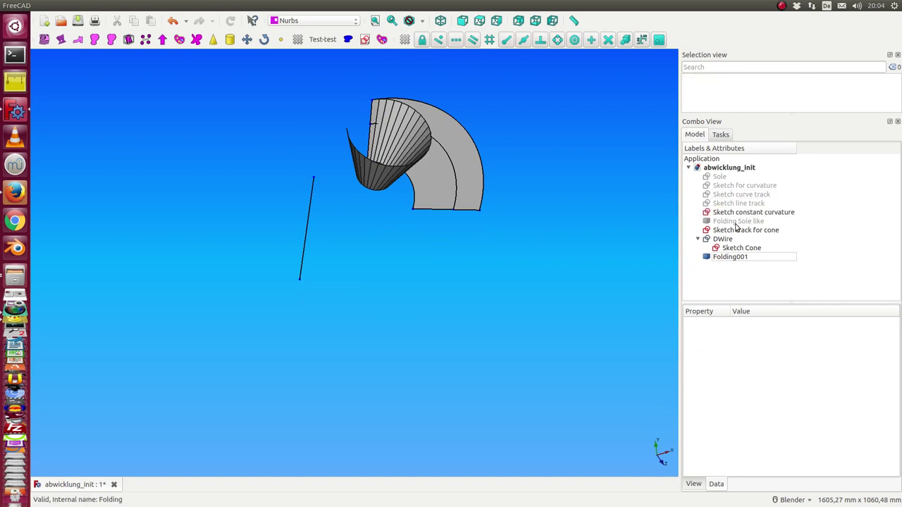
{"action": "left_click", "coordinate": [737, 222]}
{"action": "key", "text": "Delete"}
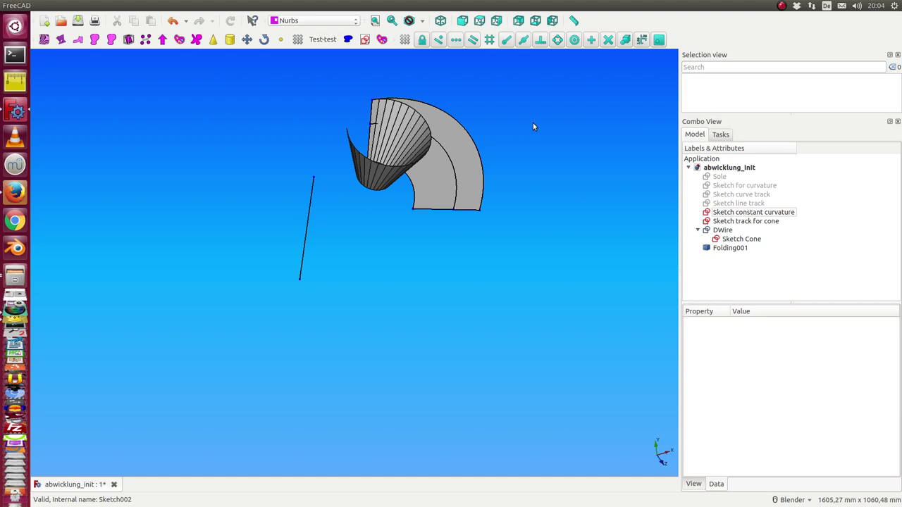
{"action": "middle_click_drag", "start_coordinate": [378, 318], "coordinate": [381, 275]}
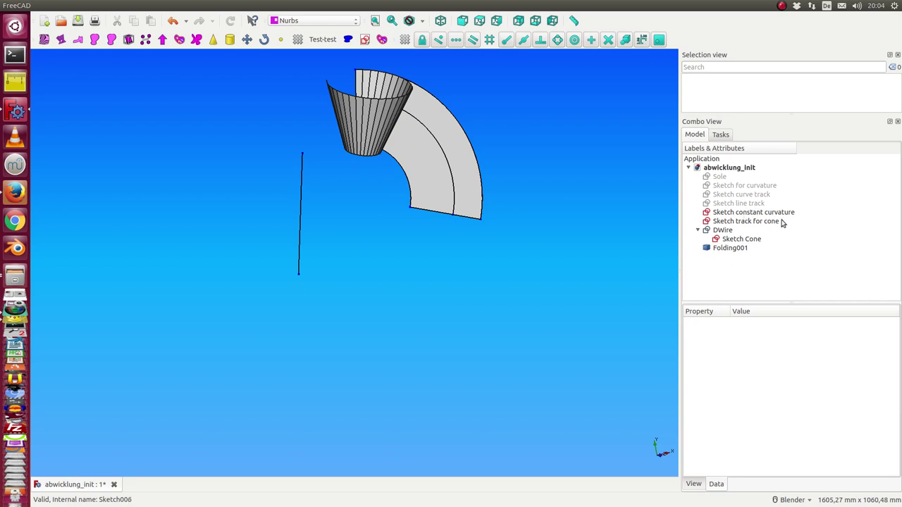
- Select the curvature, constant-curvature and cone track sketches, leaving the zigzag curvature sketch shown
{"action": "left_click", "coordinate": [746, 186]}
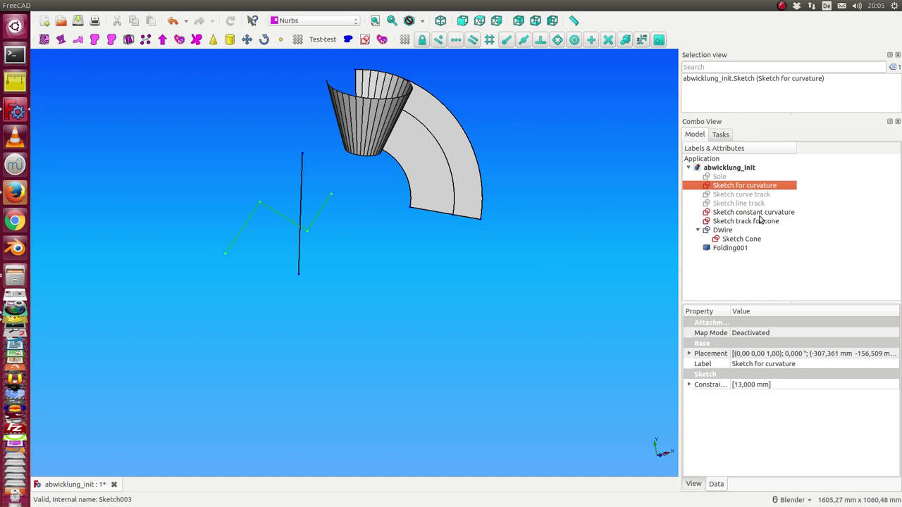
{"action": "left_click", "coordinate": [758, 214]}
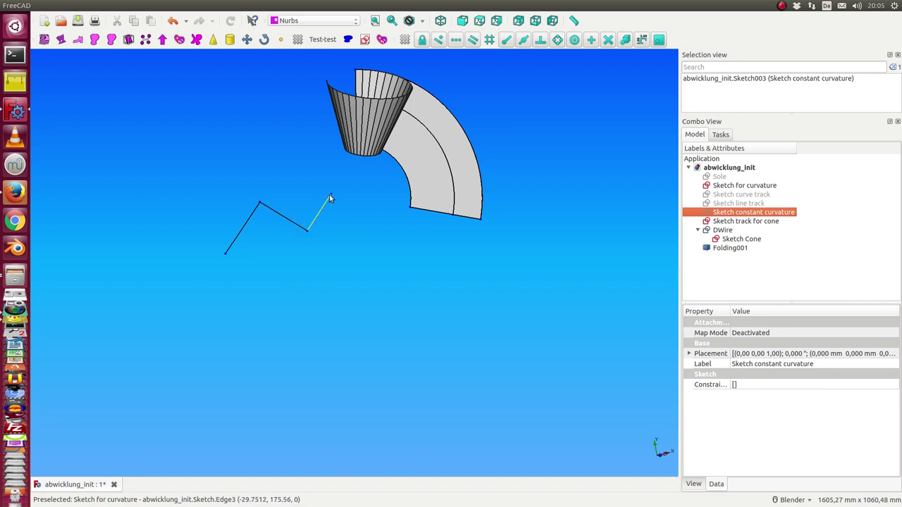
{"action": "left_click", "coordinate": [740, 221]}
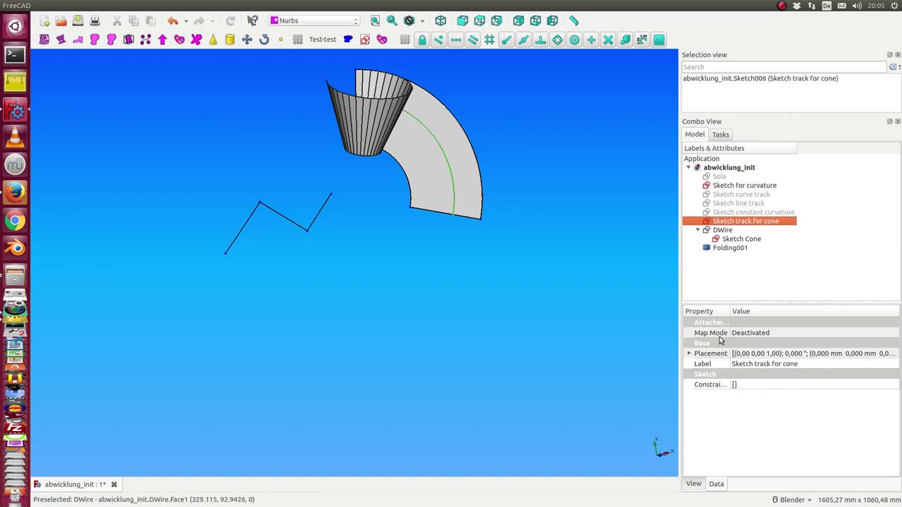
- Link Folding001's arcobj to Sketch for curvature and inspect the resulting segmented fan surface
{"action": "left_click", "coordinate": [728, 249]}
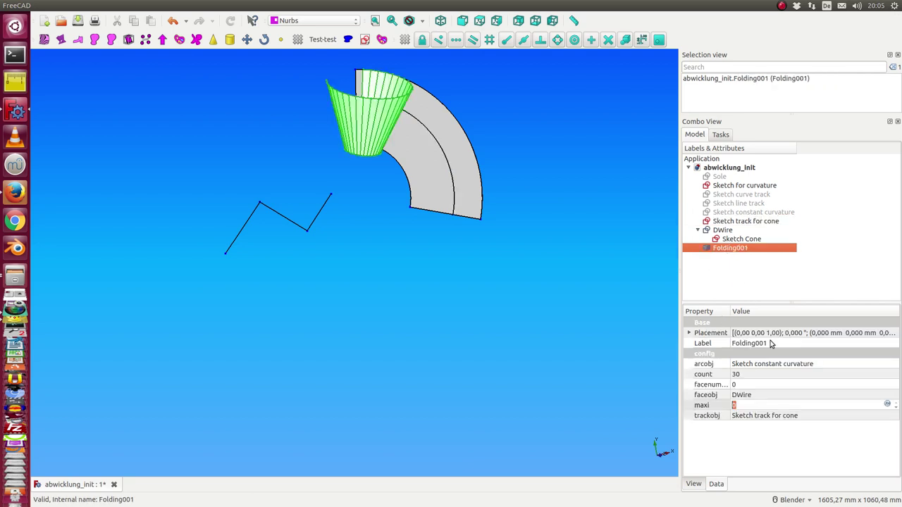
{"action": "left_click", "coordinate": [791, 365]}
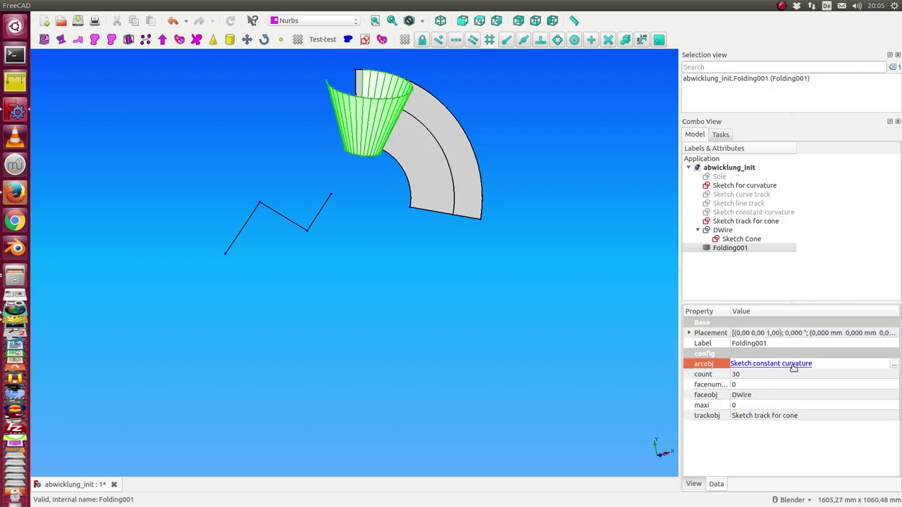
{"action": "left_click", "coordinate": [894, 365]}
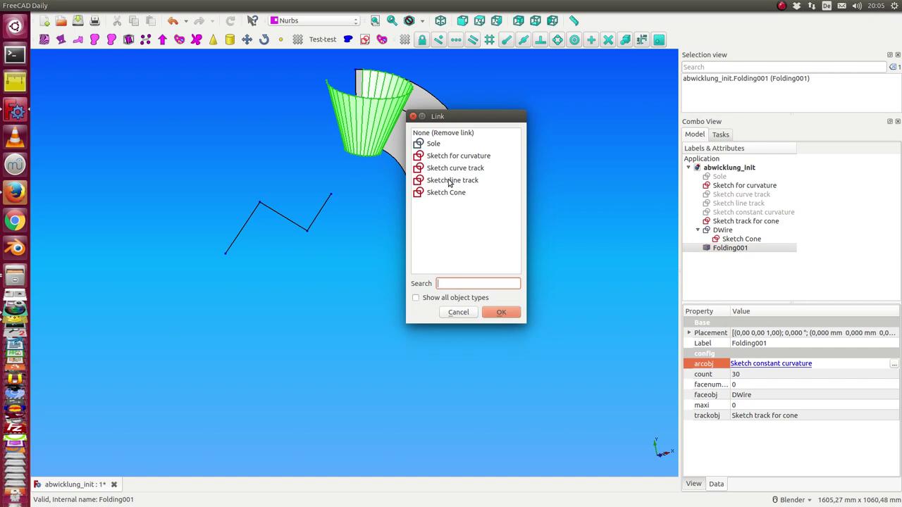
{"action": "left_click", "coordinate": [447, 157]}
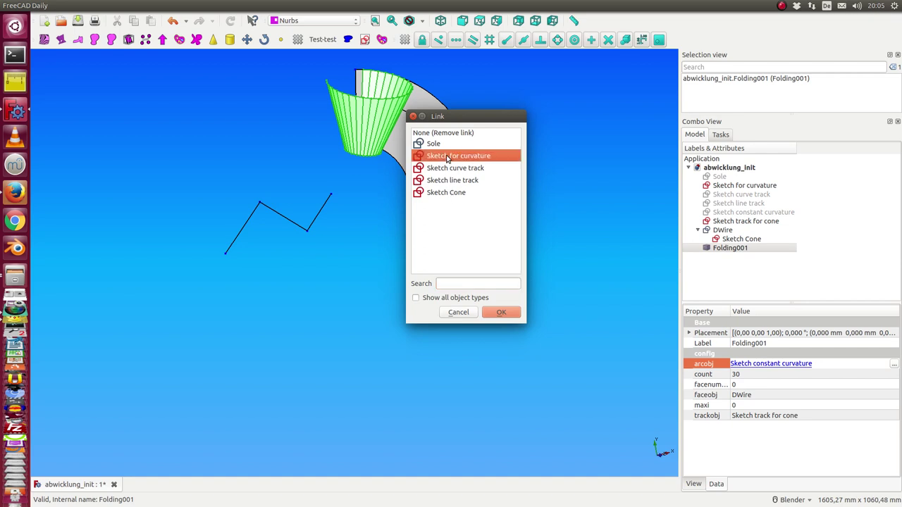
{"action": "left_click", "coordinate": [499, 314]}
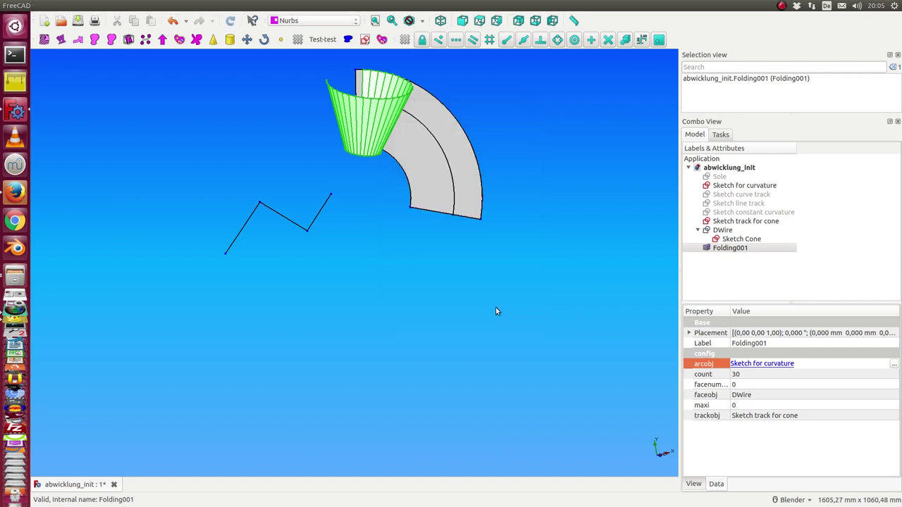
{"action": "mouse_move", "coordinate": [496, 306]}
{"action": "middle_mouse_down"}
{"action": "mouse_move", "coordinate": [479, 291]}
{"action": "mouse_move", "coordinate": [374, 314]}
{"action": "mouse_move", "coordinate": [414, 181]}
{"action": "middle_mouse_up"}
{"action": "mouse_move", "coordinate": [346, 105]}
{"action": "middle_mouse_down"}
{"action": "mouse_move", "coordinate": [421, 148]}
{"action": "mouse_move", "coordinate": [467, 232]}
{"action": "middle_mouse_up"}
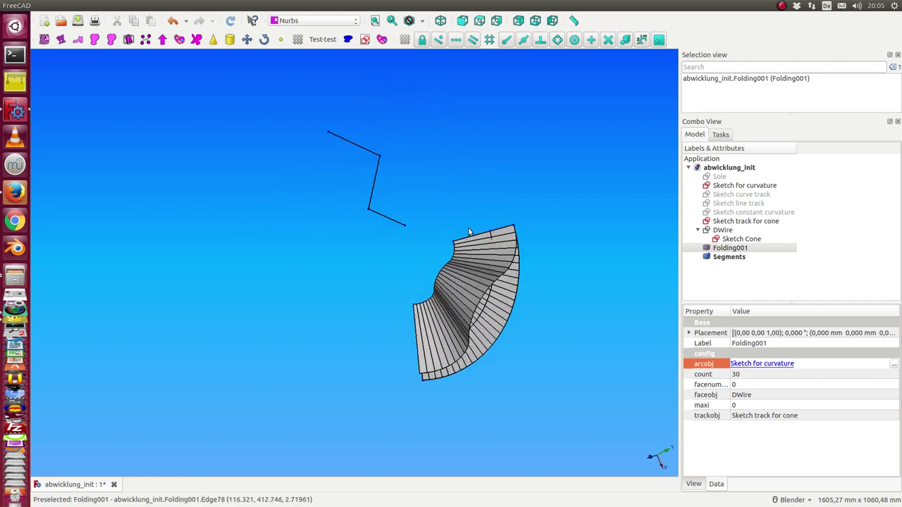
{"action": "mouse_move", "coordinate": [397, 227]}
{"action": "middle_mouse_down"}
{"action": "mouse_move", "coordinate": [481, 109]}
{"action": "mouse_move", "coordinate": [439, 261]}
{"action": "mouse_move", "coordinate": [352, 232]}
{"action": "middle_mouse_up"}
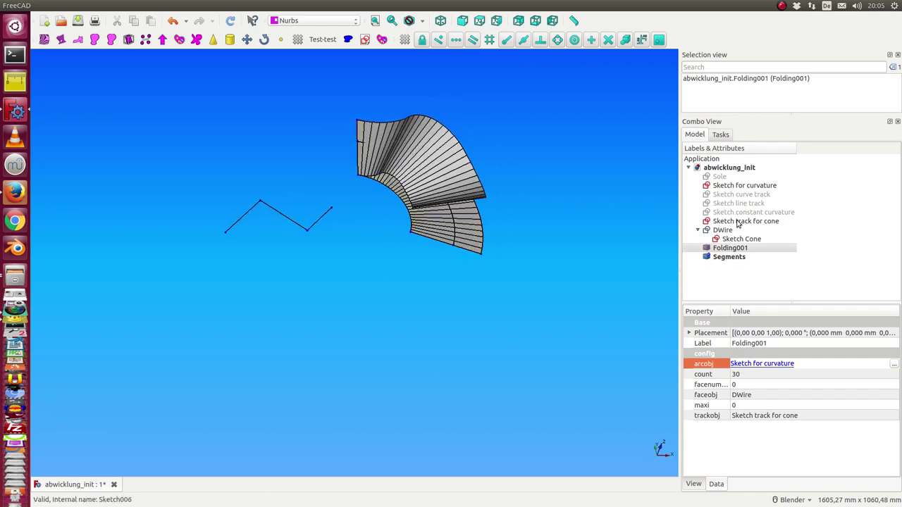
- In Sketch for curvature, raise the zigzag's lower vertices and fix the raised end point
{"action": "double_click", "coordinate": [732, 186]}
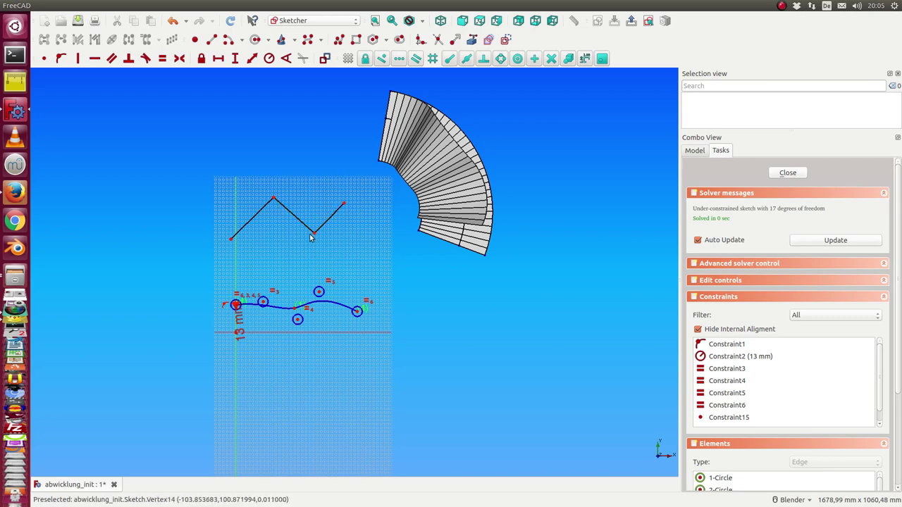
{"action": "mouse_move", "coordinate": [317, 234]}
{"action": "left_mouse_down"}
{"action": "mouse_move", "coordinate": [322, 204]}
{"action": "mouse_move", "coordinate": [359, 201]}
{"action": "left_mouse_up"}
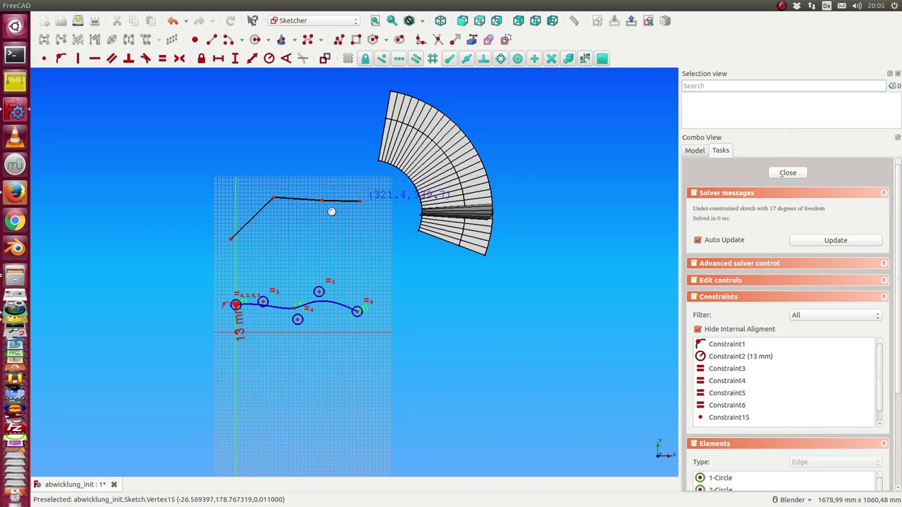
{"action": "left_click_drag", "start_coordinate": [232, 238], "coordinate": [220, 201]}
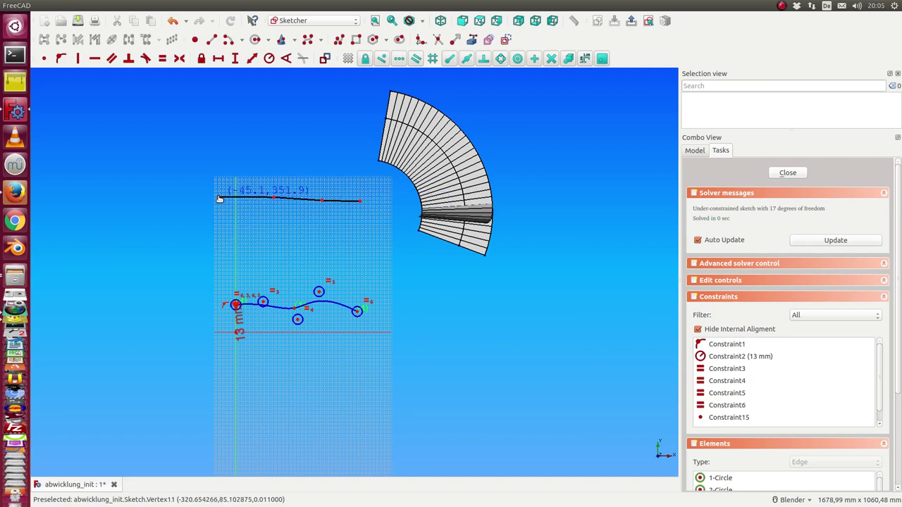
{"action": "mouse_move", "coordinate": [246, 219]}
{"action": "middle_mouse_down"}
{"action": "mouse_move", "coordinate": [256, 252]}
{"action": "mouse_move", "coordinate": [297, 198]}
{"action": "middle_mouse_up"}
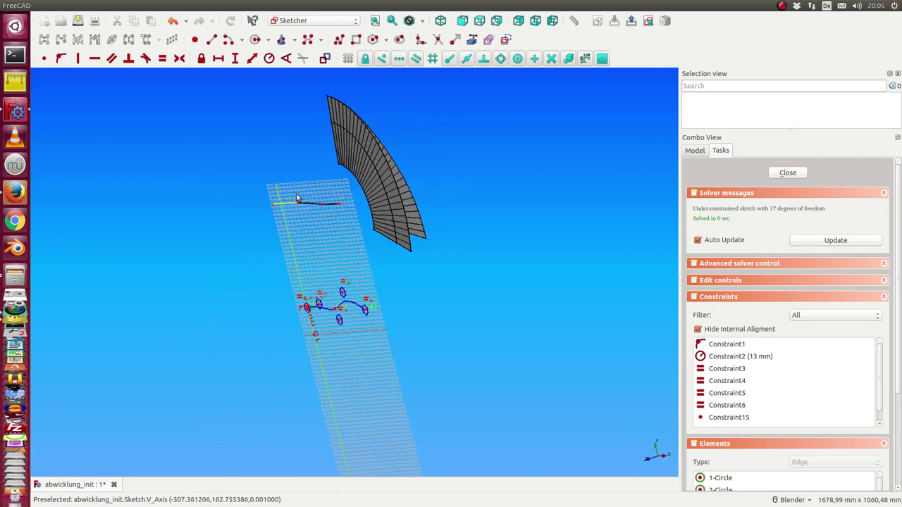
{"action": "middle_click_drag", "start_coordinate": [380, 238], "coordinate": [404, 260]}
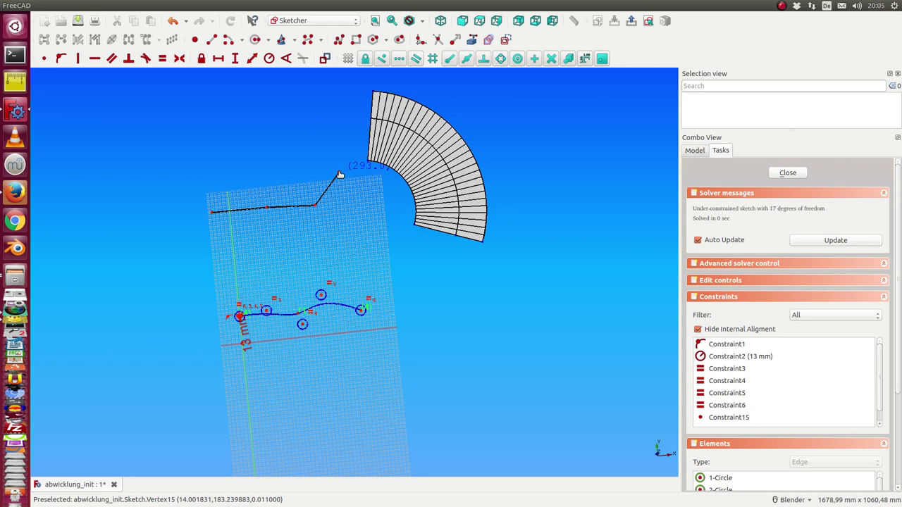
{"action": "double_click", "coordinate": [339, 175]}
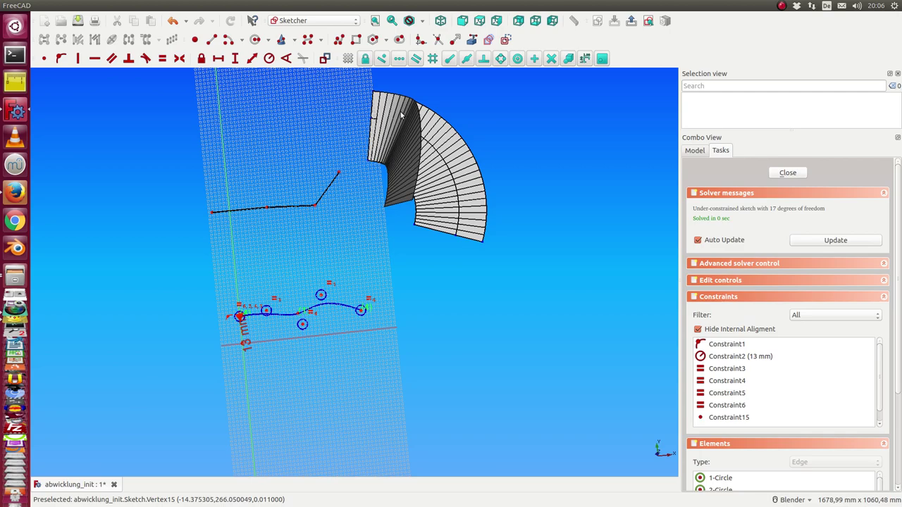
{"action": "mouse_move", "coordinate": [400, 113]}
{"action": "middle_mouse_down"}
{"action": "mouse_move", "coordinate": [279, 444]}
{"action": "mouse_move", "coordinate": [310, 256]}
{"action": "mouse_move", "coordinate": [495, 206]}
{"action": "middle_mouse_up"}
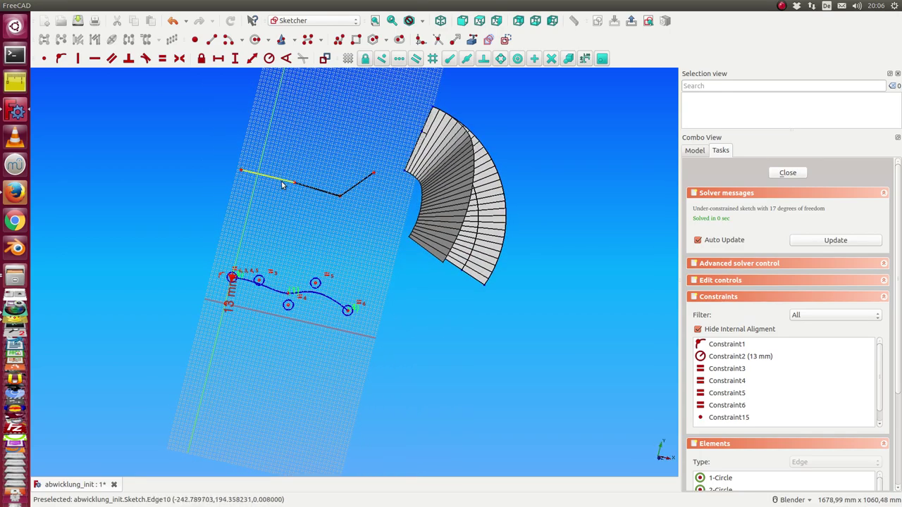
- Reshape the polyline further by moving its left endpoint, segments and middle vertex
{"action": "left_click_drag", "start_coordinate": [241, 172], "coordinate": [238, 203]}
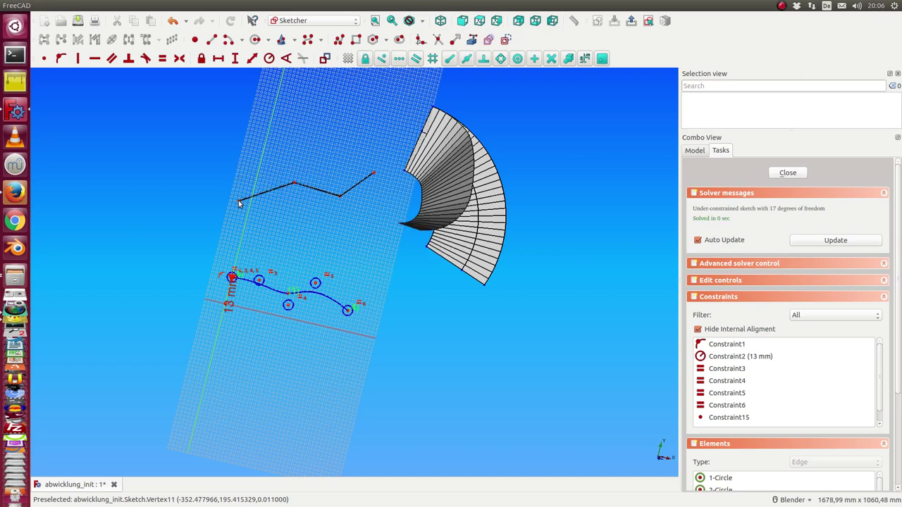
{"action": "mouse_move", "coordinate": [294, 184]}
{"action": "left_mouse_down"}
{"action": "mouse_move", "coordinate": [282, 180]}
{"action": "mouse_move", "coordinate": [234, 201]}
{"action": "mouse_move", "coordinate": [248, 203]}
{"action": "left_mouse_up"}
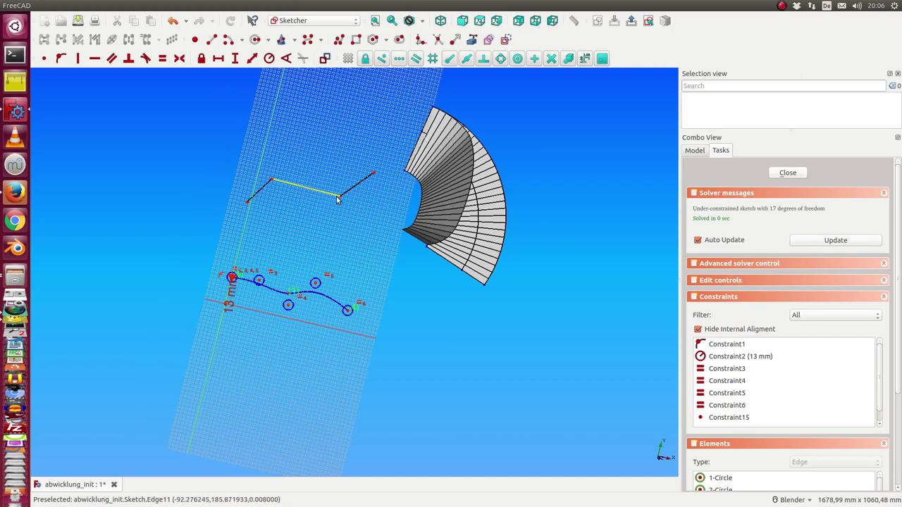
{"action": "left_click_drag", "start_coordinate": [338, 198], "coordinate": [356, 201]}
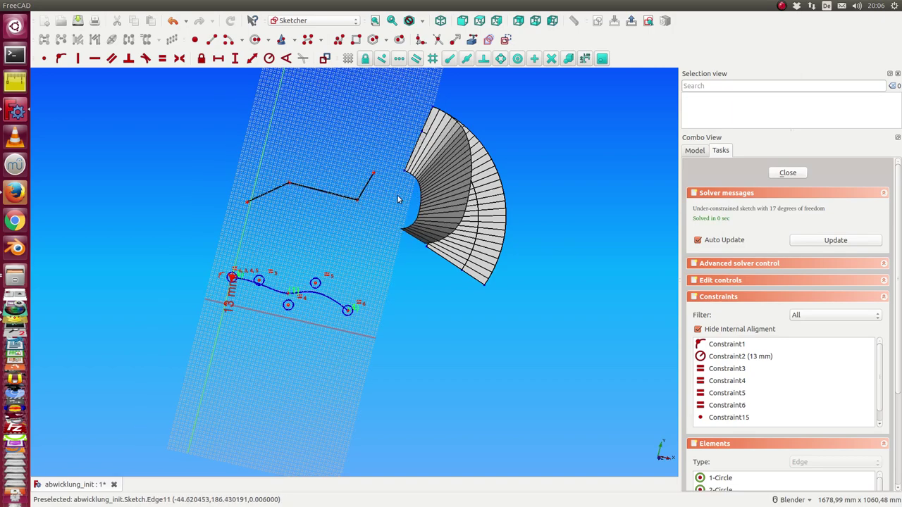
{"action": "mouse_move", "coordinate": [398, 199]}
{"action": "middle_mouse_down"}
{"action": "mouse_move", "coordinate": [339, 189]}
{"action": "mouse_move", "coordinate": [229, 243]}
{"action": "middle_mouse_up"}
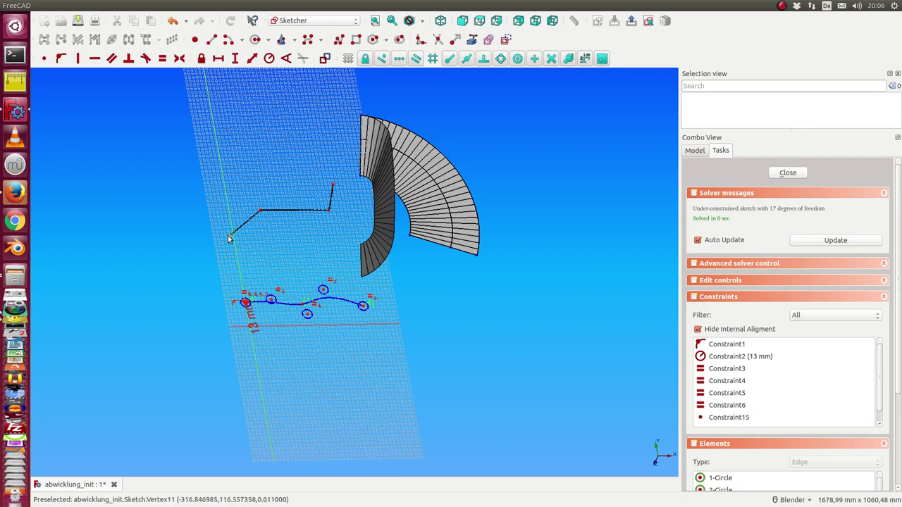
{"action": "left_click_drag", "start_coordinate": [222, 213], "coordinate": [230, 190]}
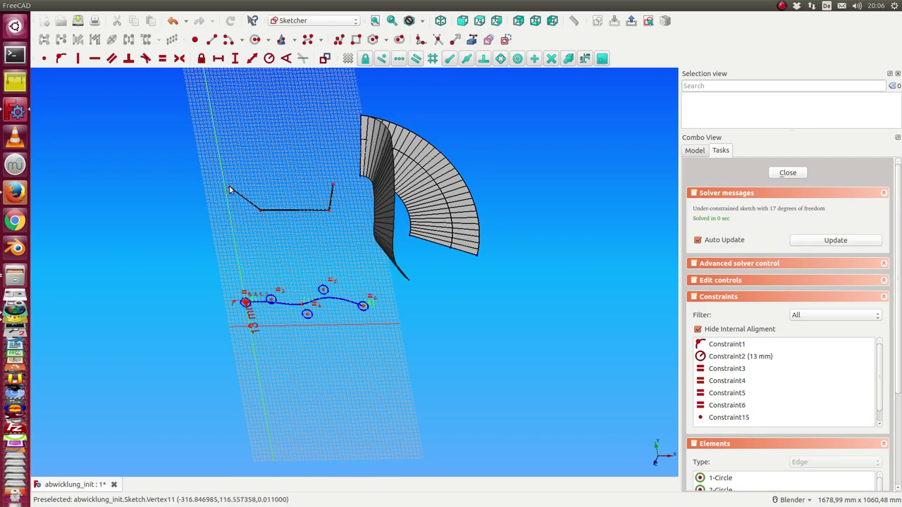
{"action": "middle_click_drag", "start_coordinate": [364, 179], "coordinate": [284, 232]}
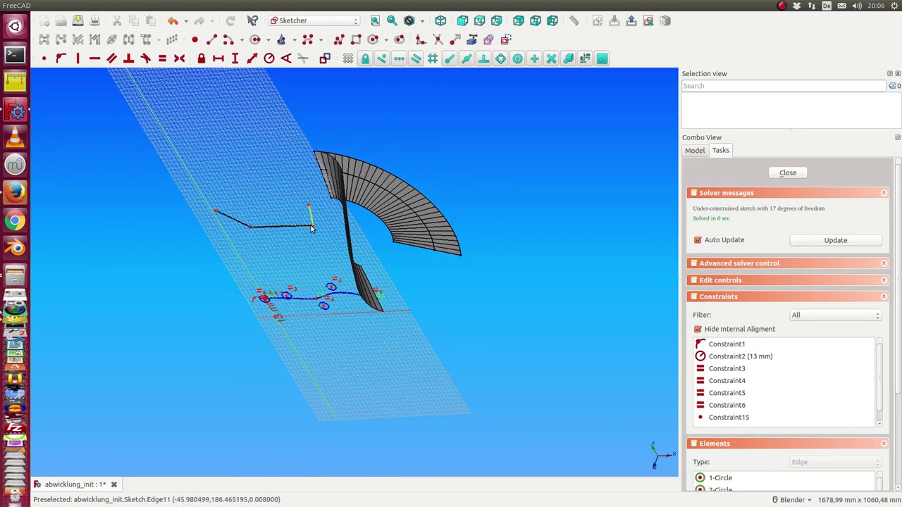
{"action": "left_click_drag", "start_coordinate": [251, 226], "coordinate": [232, 233]}
{"action": "mouse_move", "coordinate": [292, 246]}
{"action": "middle_mouse_down"}
{"action": "mouse_move", "coordinate": [362, 185]}
{"action": "mouse_move", "coordinate": [445, 200]}
{"action": "mouse_move", "coordinate": [405, 191]}
{"action": "middle_mouse_up"}
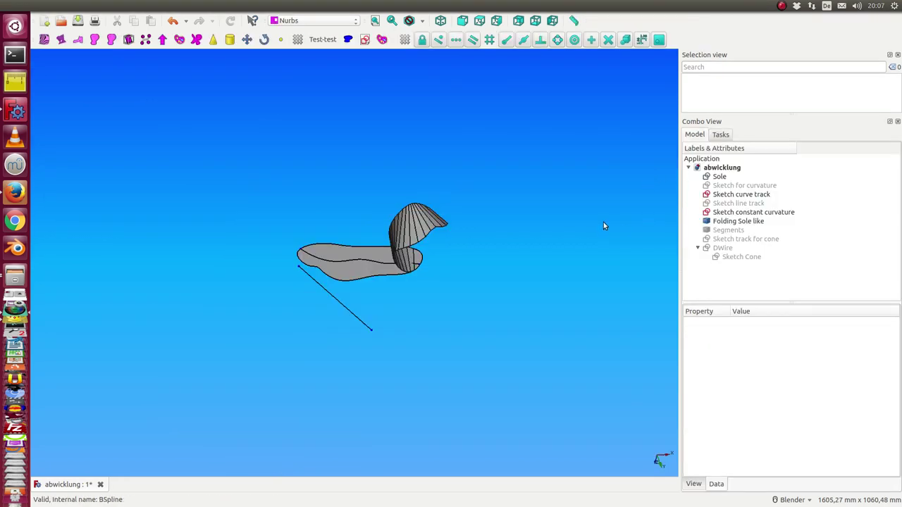
- Select the Sole, Sketch curve track and Sketch constant curvature objects in the abwicklung document
{"action": "middle_click_drag", "start_coordinate": [591, 127], "coordinate": [437, 281]}
{"action": "left_click", "coordinate": [725, 177]}
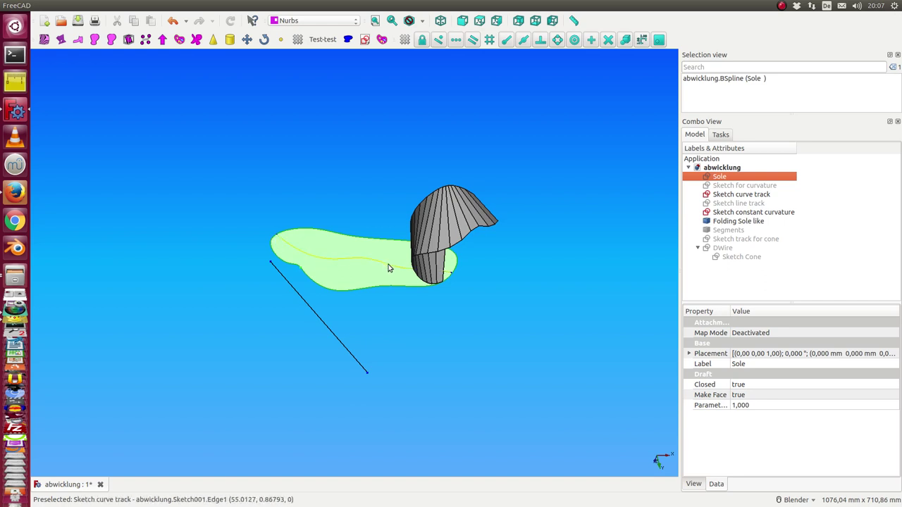
{"action": "middle_click_drag", "start_coordinate": [366, 281], "coordinate": [374, 319]}
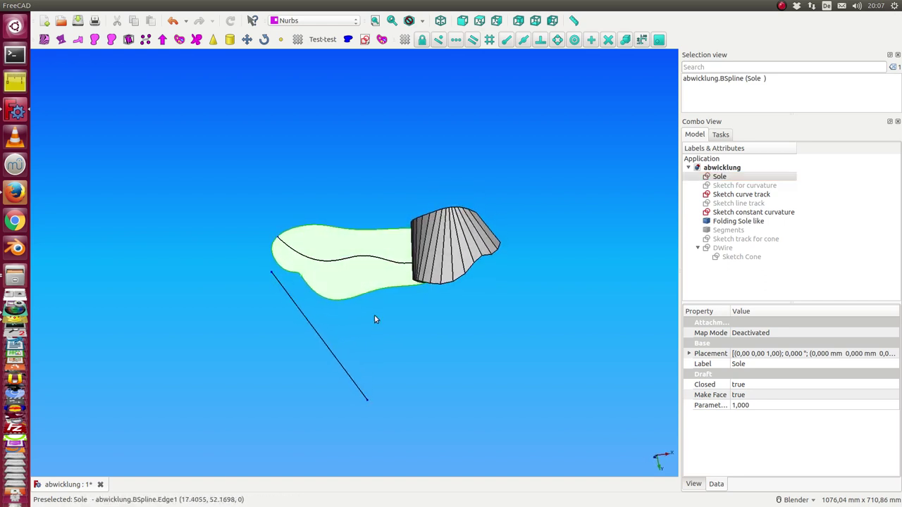
{"action": "left_click", "coordinate": [742, 196]}
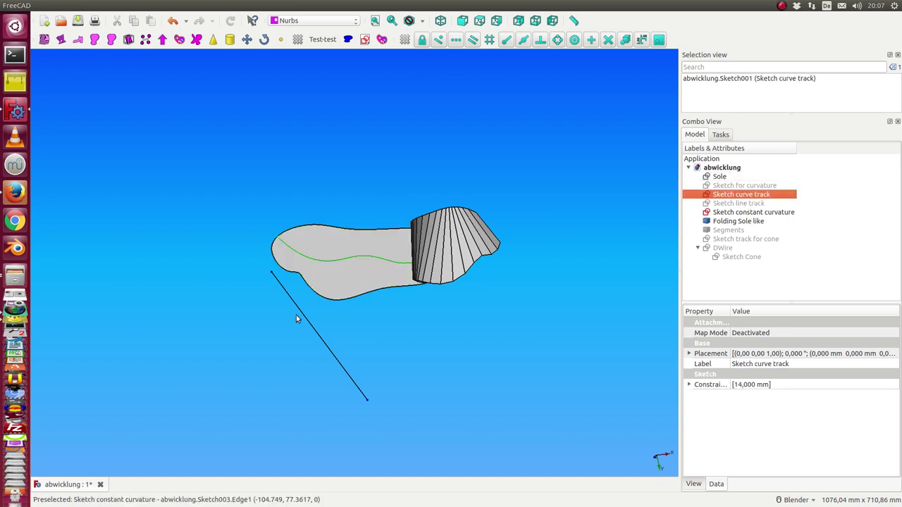
{"action": "left_click", "coordinate": [736, 215]}
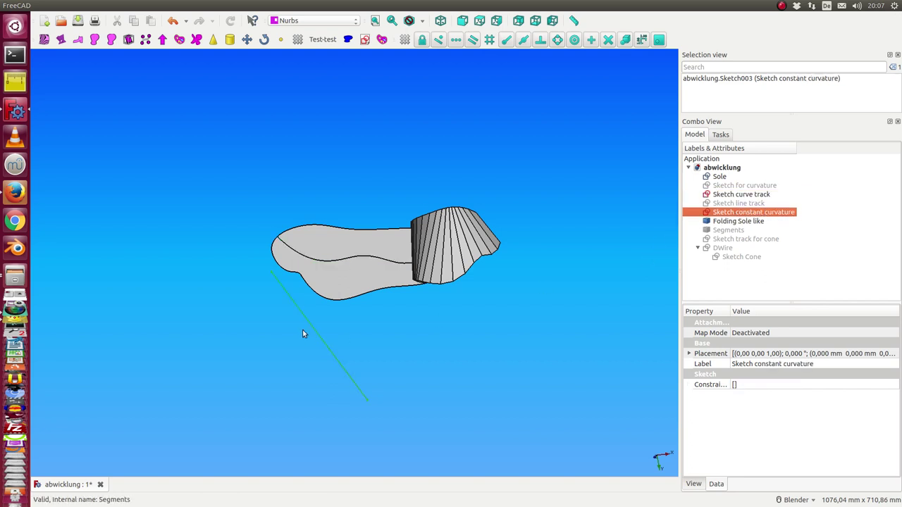
{"action": "middle_click_drag", "start_coordinate": [436, 347], "coordinate": [416, 331]}
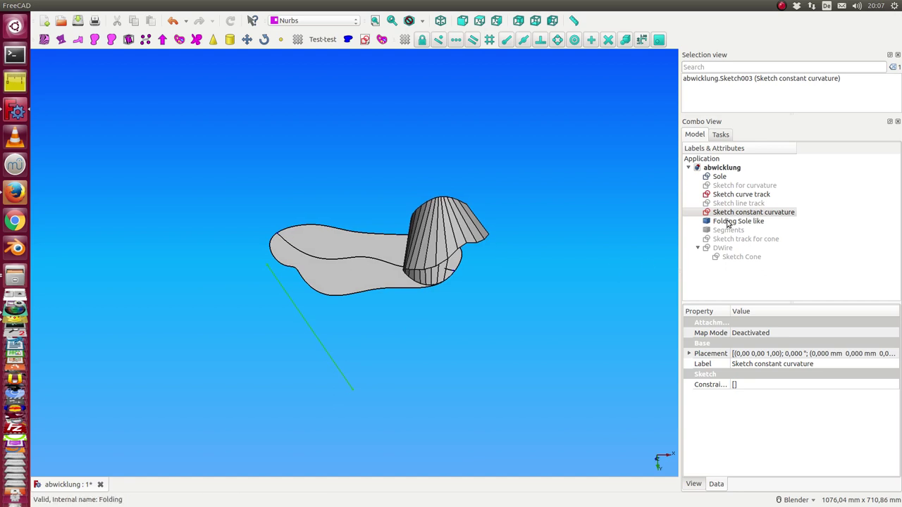
- Show the hidden Segments object so green division lines appear across the sole
{"action": "left_click", "coordinate": [729, 232]}
{"action": "key", "text": "space"}
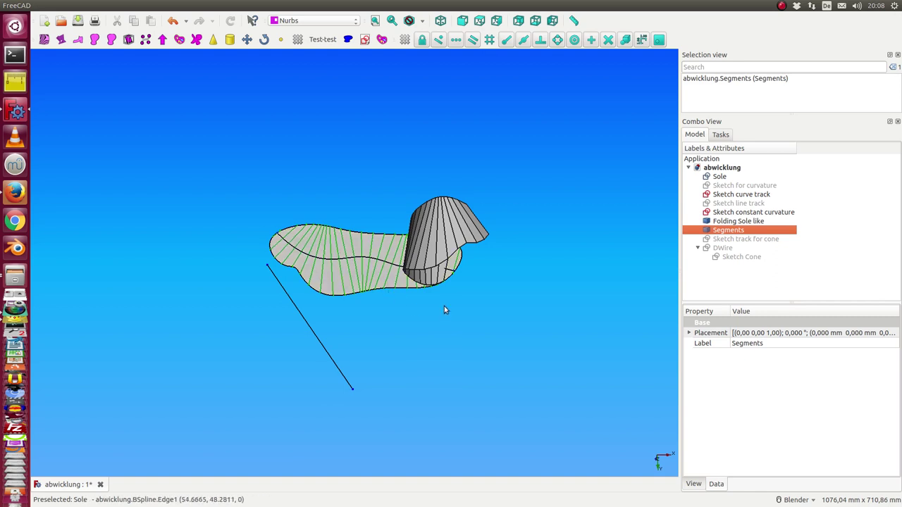
{"action": "middle_click_drag", "start_coordinate": [445, 310], "coordinate": [459, 299]}
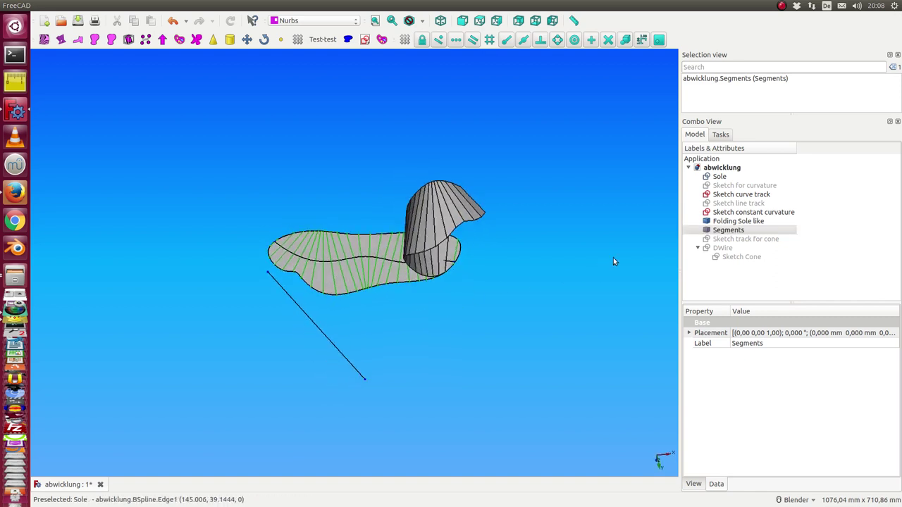
{"action": "middle_click_drag", "start_coordinate": [580, 194], "coordinate": [479, 213]}
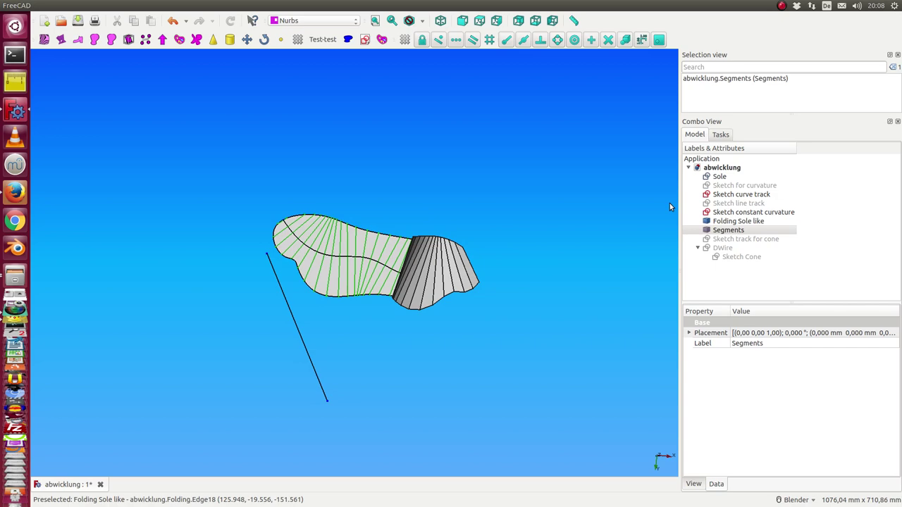
- Open Sketch curve track and move a curve control point up, then down
{"action": "double_click", "coordinate": [725, 196]}
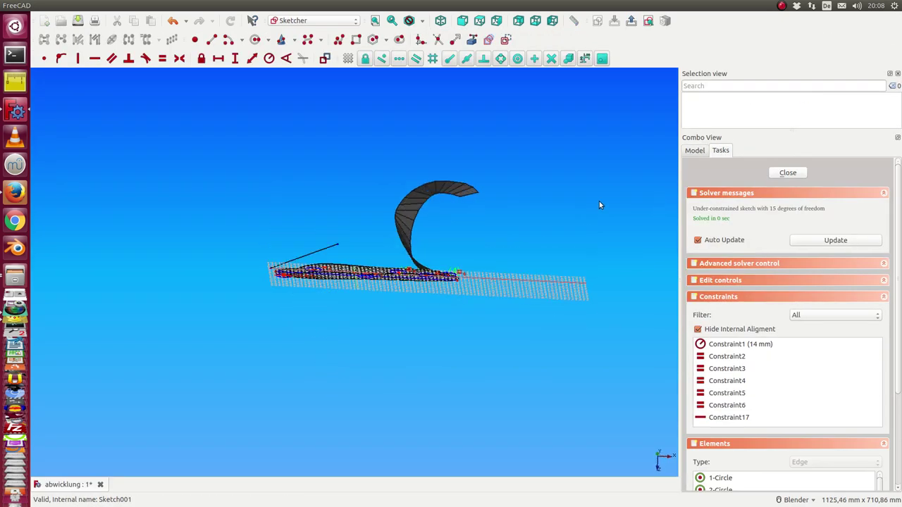
{"action": "mouse_move", "coordinate": [392, 178]}
{"action": "middle_mouse_down"}
{"action": "mouse_move", "coordinate": [397, 296]}
{"action": "mouse_move", "coordinate": [374, 374]}
{"action": "mouse_move", "coordinate": [408, 365]}
{"action": "mouse_move", "coordinate": [428, 377]}
{"action": "mouse_move", "coordinate": [413, 356]}
{"action": "middle_mouse_up"}
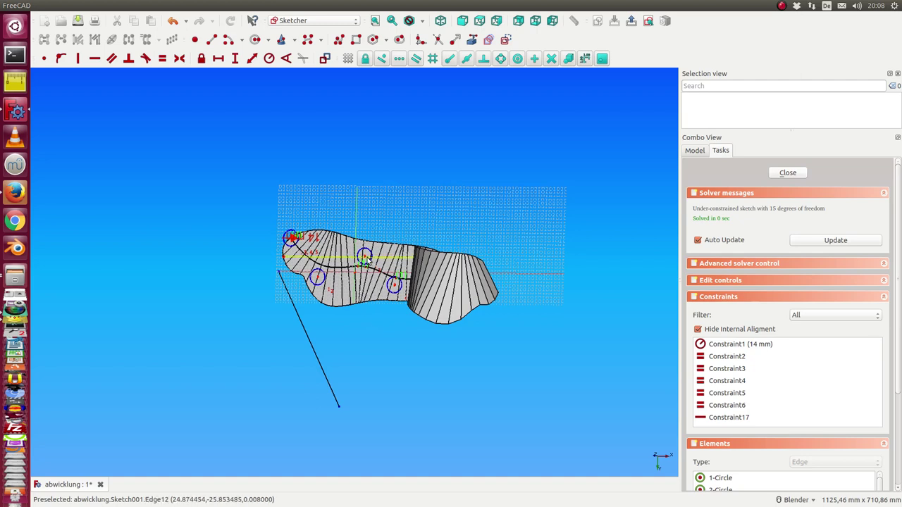
{"action": "left_click_drag", "start_coordinate": [364, 260], "coordinate": [362, 288]}
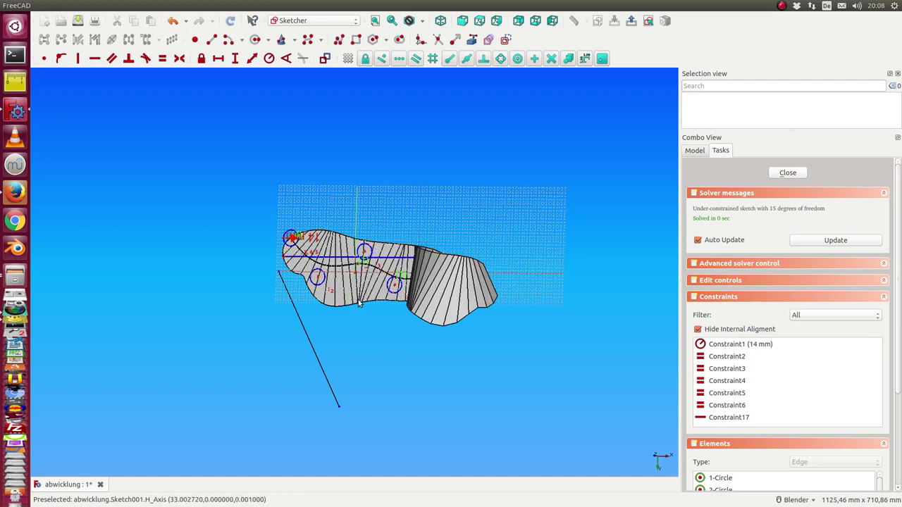
{"action": "mouse_move", "coordinate": [364, 251]}
{"action": "left_mouse_down"}
{"action": "mouse_move", "coordinate": [362, 272]}
{"action": "mouse_move", "coordinate": [320, 268]}
{"action": "left_mouse_up"}
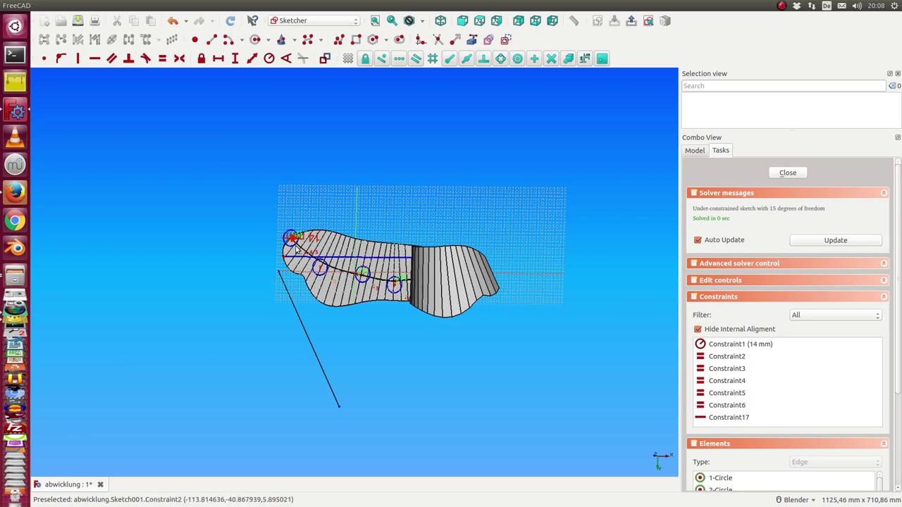
{"action": "middle_click_drag", "start_coordinate": [470, 289], "coordinate": [431, 237]}
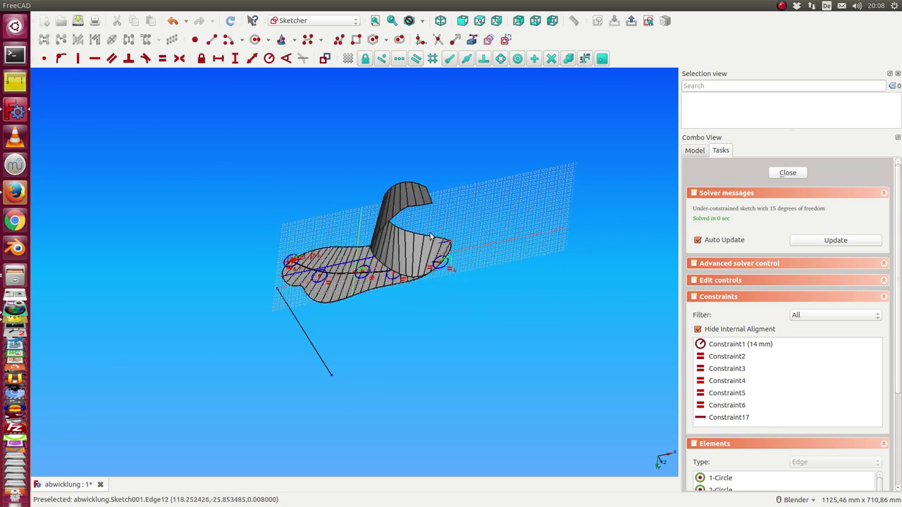
- Move the track circles and points near the heel so the fan curls up higher
{"action": "left_click", "coordinate": [315, 286]}
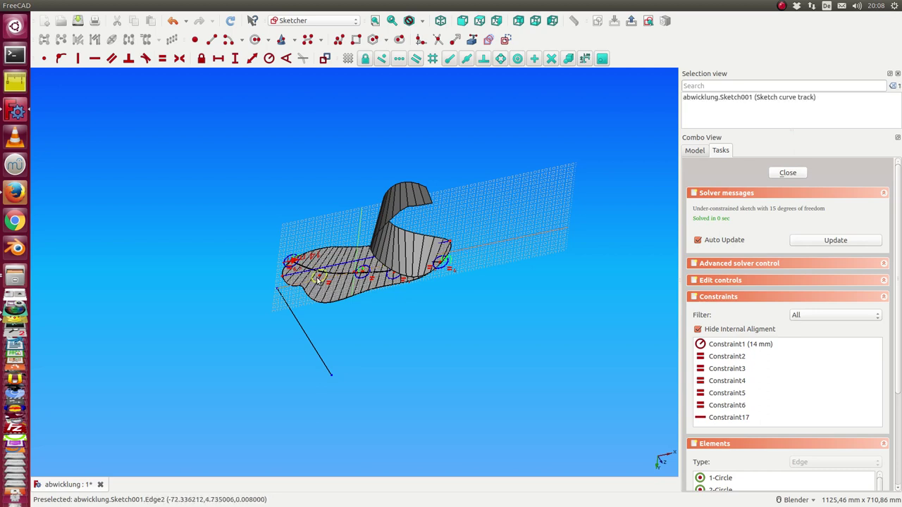
{"action": "left_click_drag", "start_coordinate": [312, 288], "coordinate": [297, 299]}
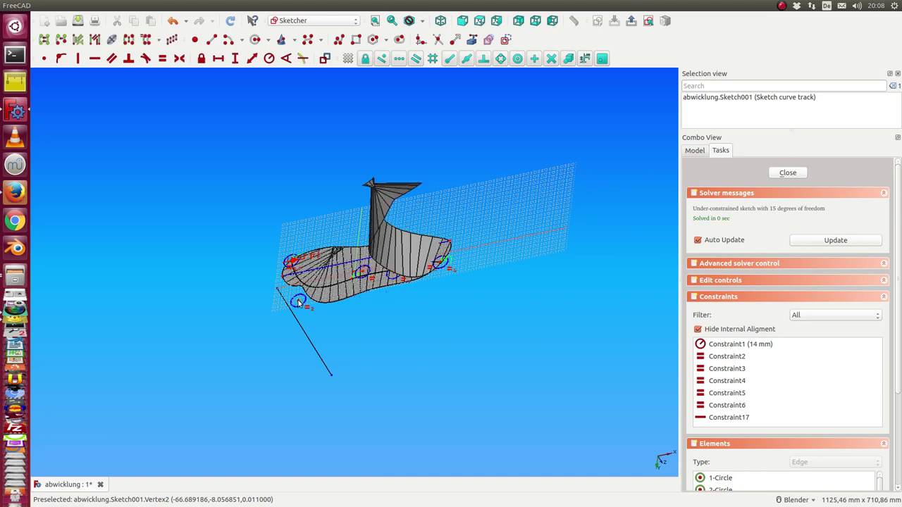
{"action": "middle_click_drag", "start_coordinate": [367, 192], "coordinate": [340, 216]}
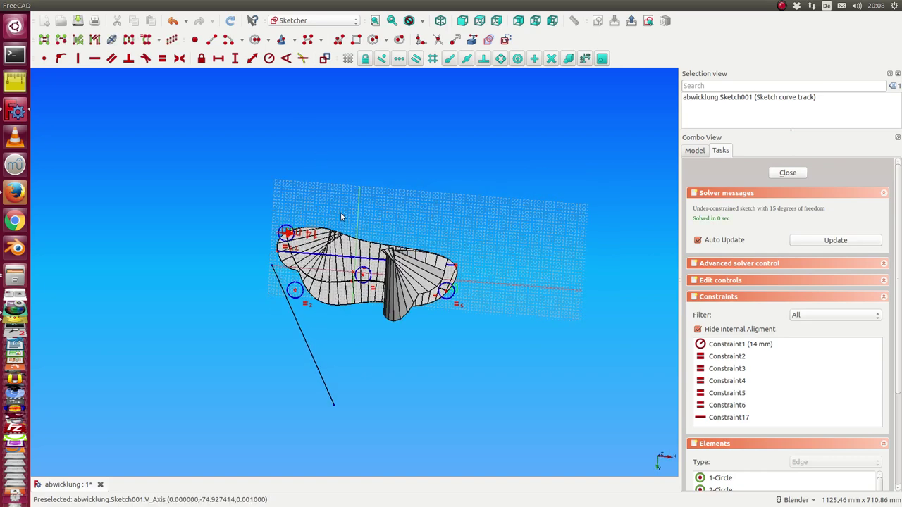
{"action": "middle_click_drag", "start_coordinate": [425, 220], "coordinate": [380, 246]}
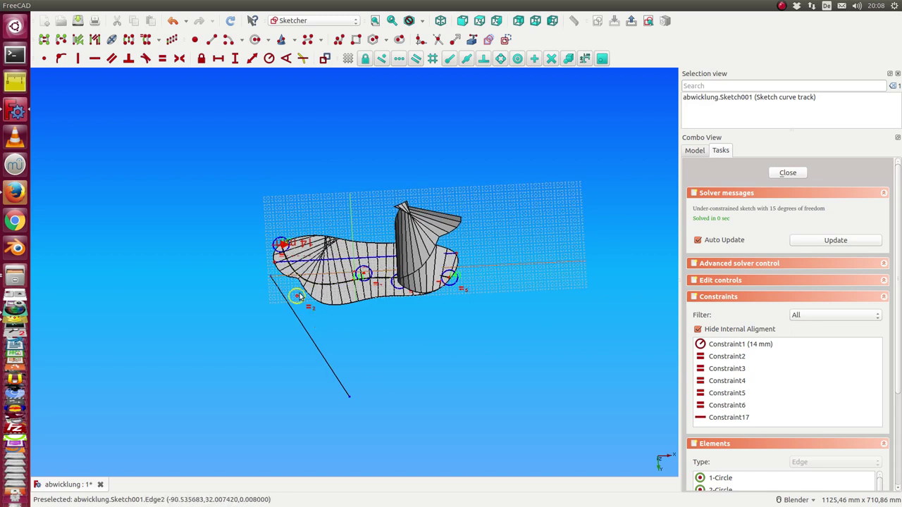
{"action": "left_click_drag", "start_coordinate": [297, 298], "coordinate": [311, 280]}
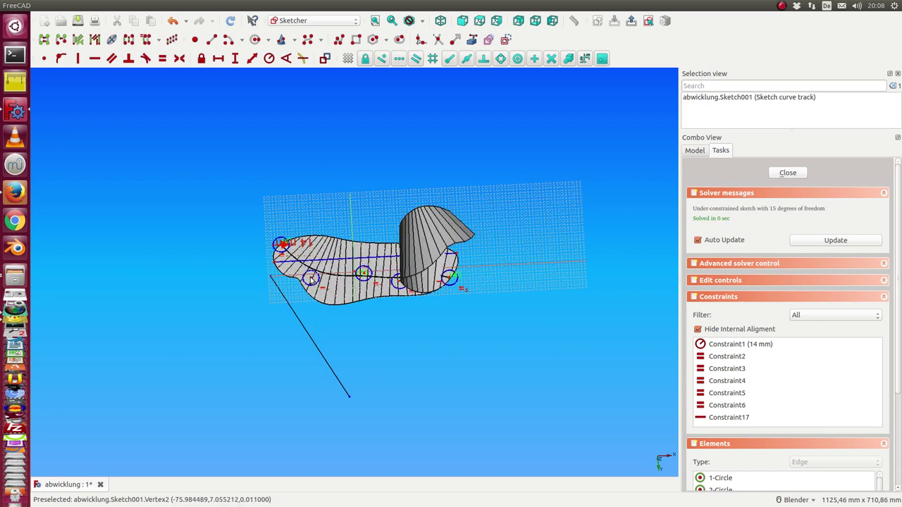
{"action": "left_click", "coordinate": [360, 275]}
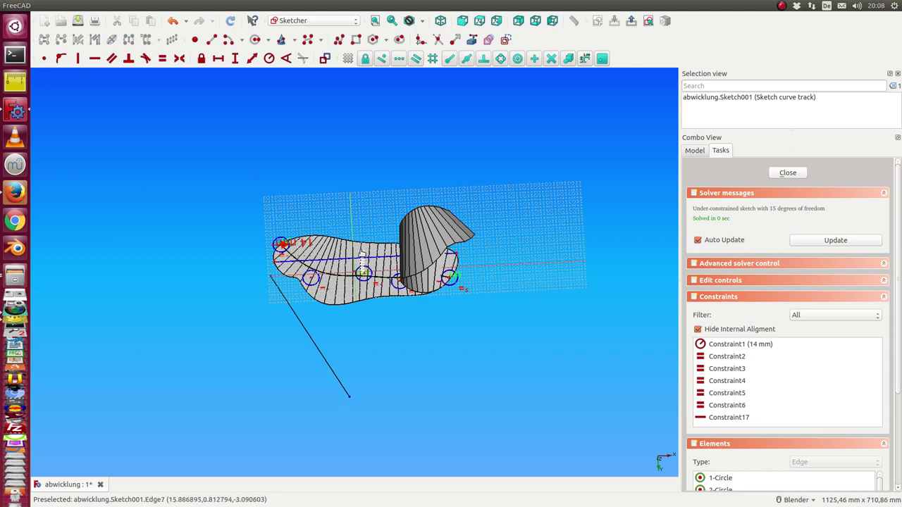
{"action": "left_click", "coordinate": [366, 279]}
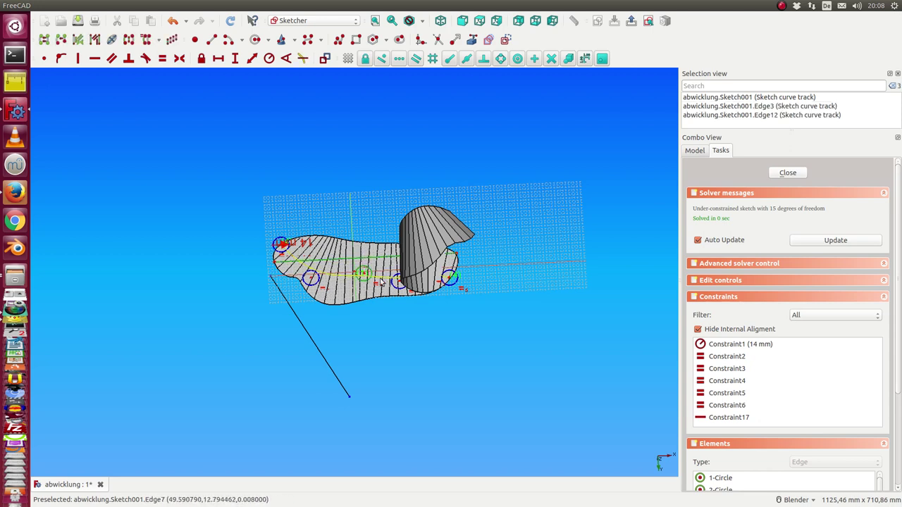
{"action": "mouse_move", "coordinate": [398, 281]}
{"action": "left_mouse_down"}
{"action": "mouse_move", "coordinate": [398, 303]}
{"action": "mouse_move", "coordinate": [391, 272]}
{"action": "left_mouse_up"}
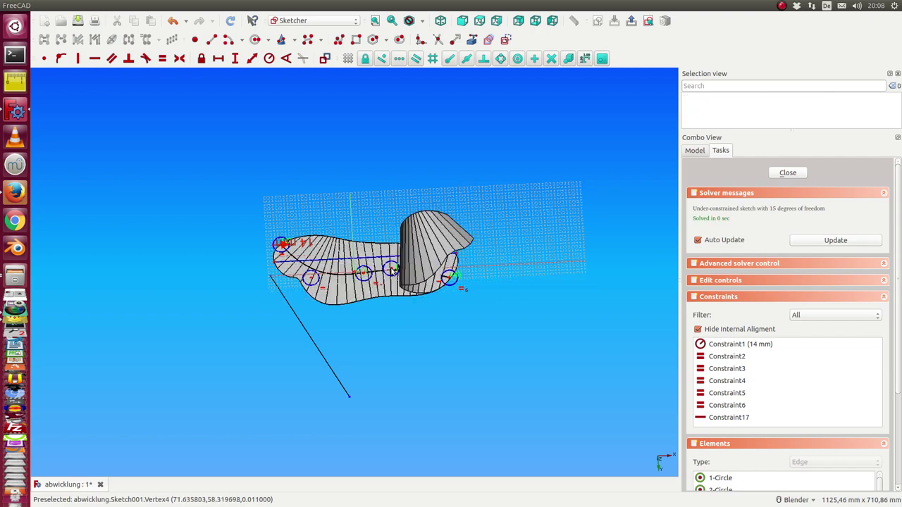
{"action": "mouse_move", "coordinate": [366, 290]}
{"action": "middle_mouse_down"}
{"action": "mouse_move", "coordinate": [279, 316]}
{"action": "mouse_move", "coordinate": [262, 300]}
{"action": "mouse_move", "coordinate": [351, 136]}
{"action": "mouse_move", "coordinate": [356, 170]}
{"action": "middle_mouse_up"}
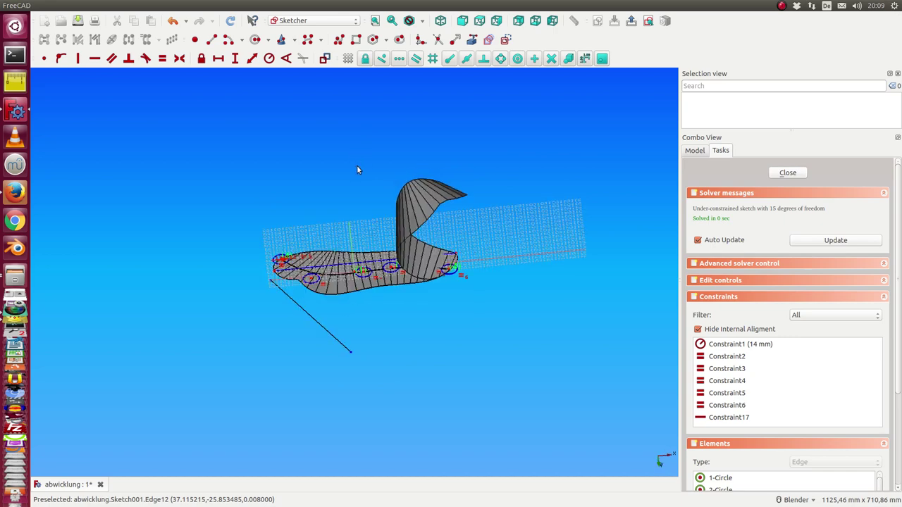
- Close the curve track sketch and set Folding Sole like's count to 250
{"action": "left_click", "coordinate": [788, 173]}
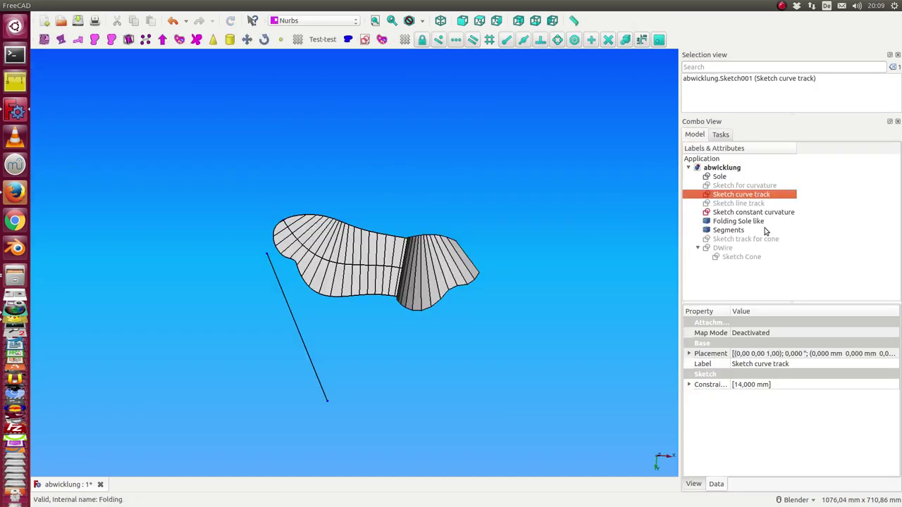
{"action": "left_click", "coordinate": [719, 221]}
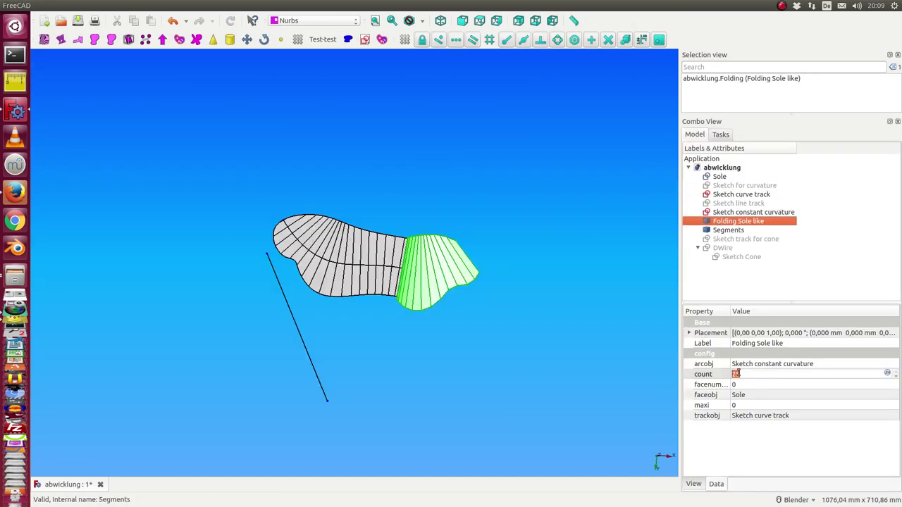
{"action": "type", "text": "25"}
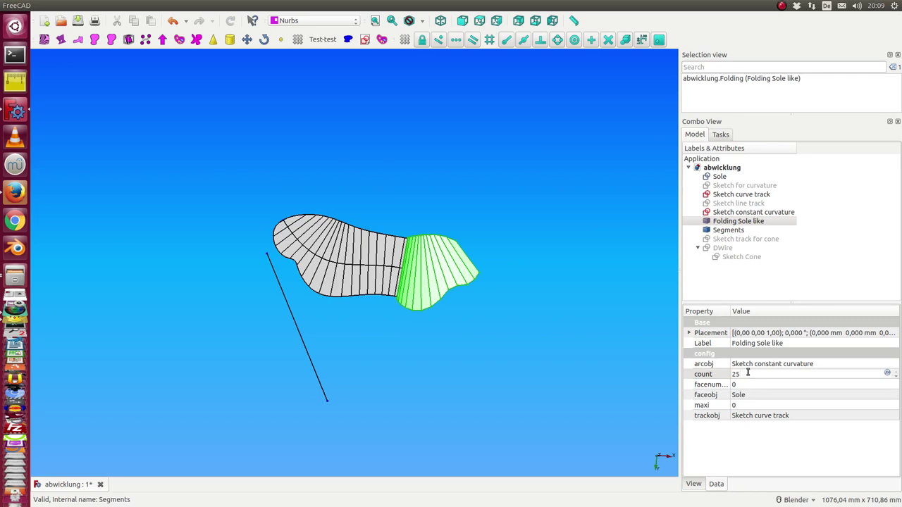
{"action": "type", "text": "0"}
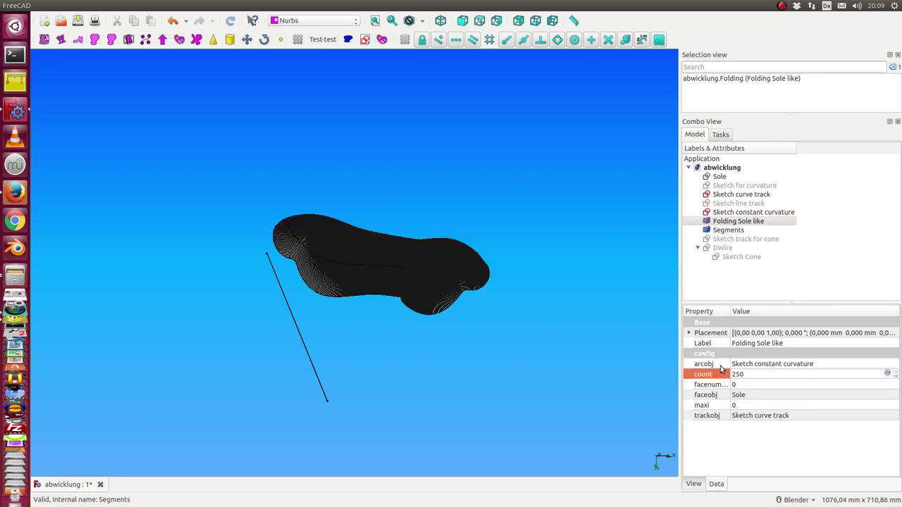
{"action": "scroll", "coordinate": [557, 377], "scroll_direction": "up", "scroll_amount": 2}
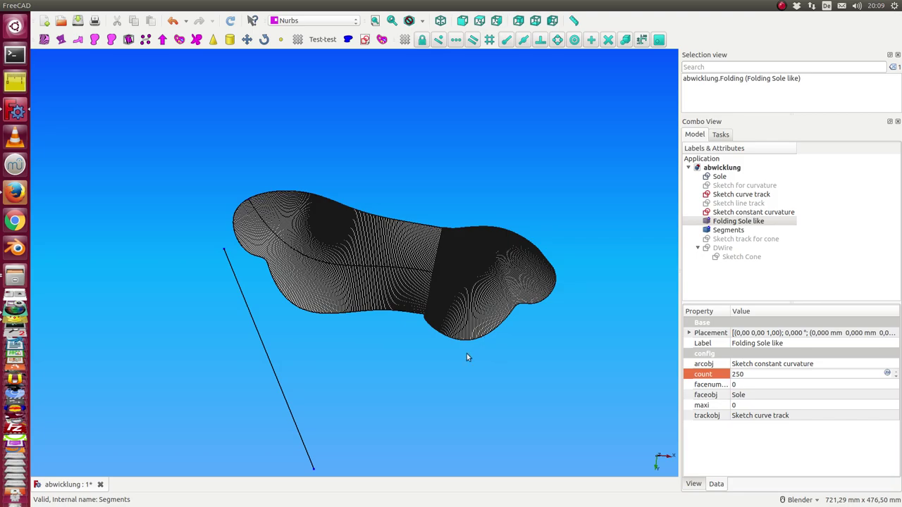
{"action": "middle_click_drag", "start_coordinate": [466, 357], "coordinate": [378, 326]}
{"action": "scroll", "coordinate": [416, 349], "scroll_direction": "up", "scroll_amount": 3}
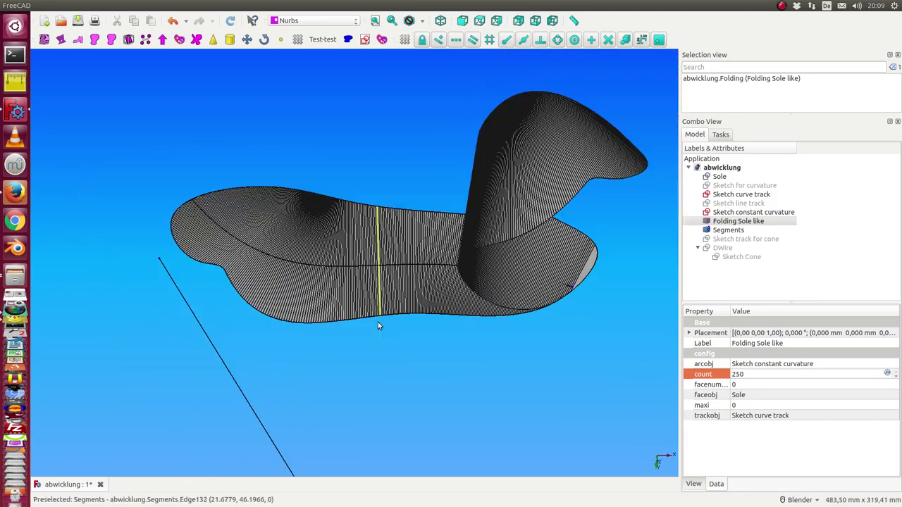
- Set Folding Sole like's maxi value to 30, then step it up to 35
{"action": "left_click", "coordinate": [751, 406]}
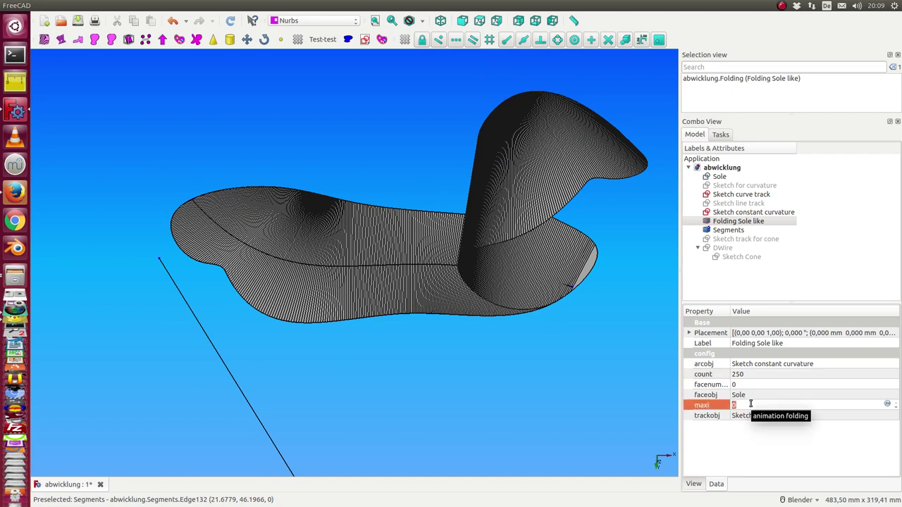
{"action": "type", "text": "30"}
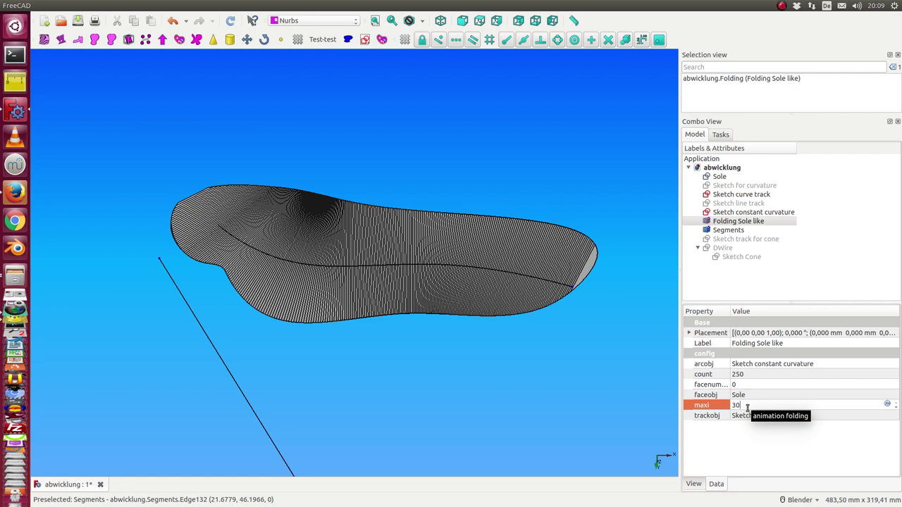
{"action": "key", "text": "Up"}
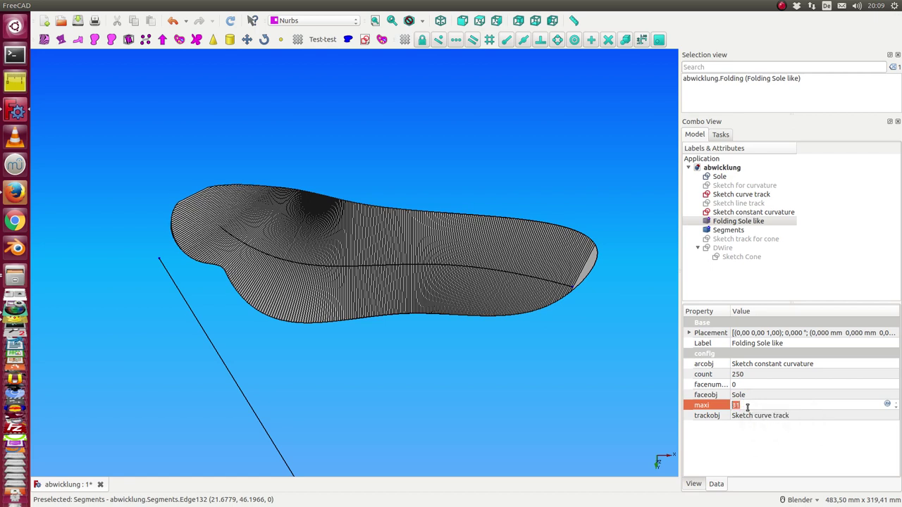
{"action": "key", "text": "Up"}
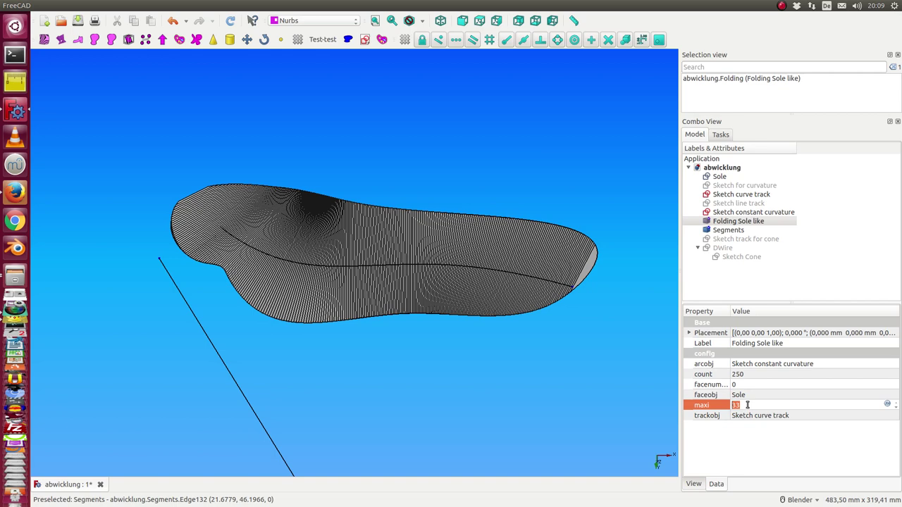
{"action": "key", "text": "Up"}
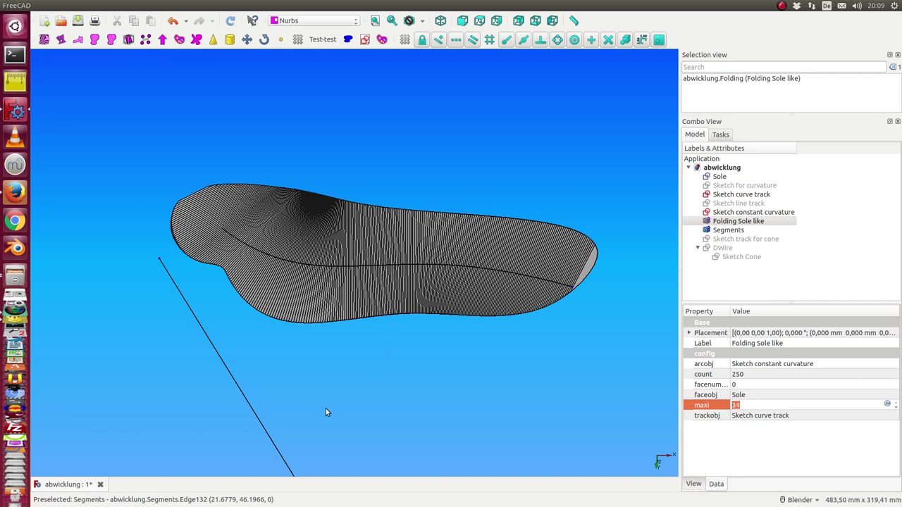
{"action": "key", "text": "Up"}
{"action": "middle_click_drag", "start_coordinate": [326, 372], "coordinate": [303, 374]}
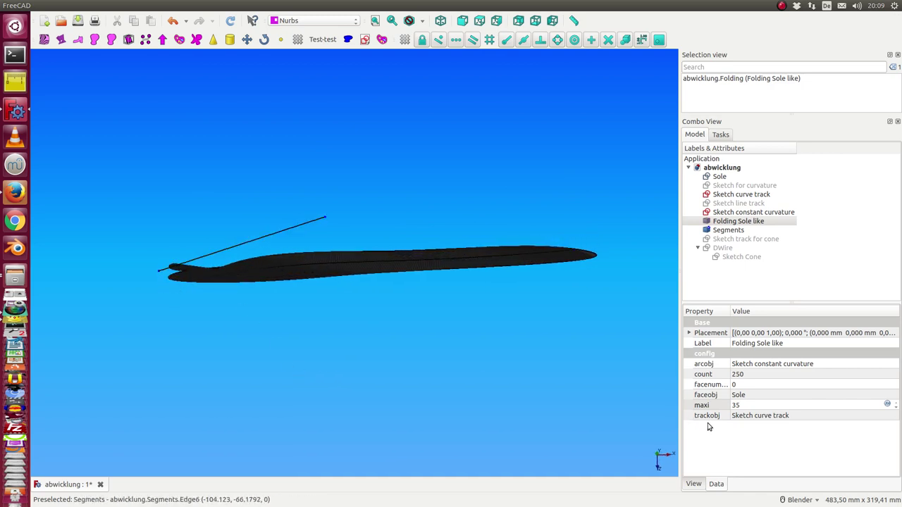
- Reduce the Folding Sole like segment count to 50
{"action": "left_click", "coordinate": [757, 376]}
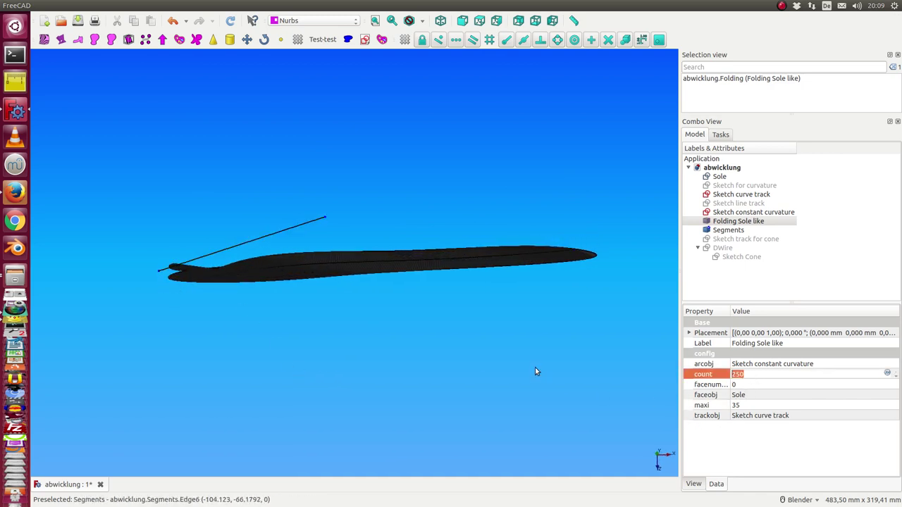
{"action": "scroll", "coordinate": [535, 372], "scroll_direction": "up", "scroll_amount": 2}
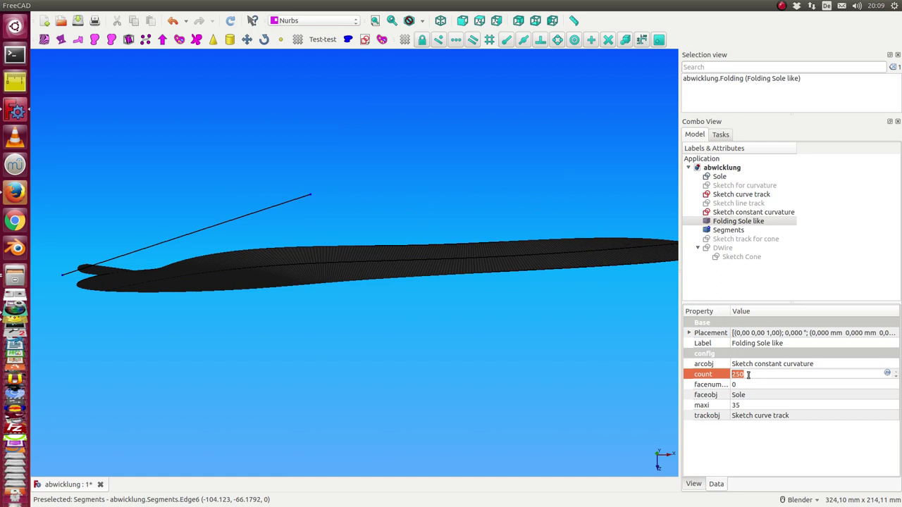
{"action": "key", "text": "Delete"}
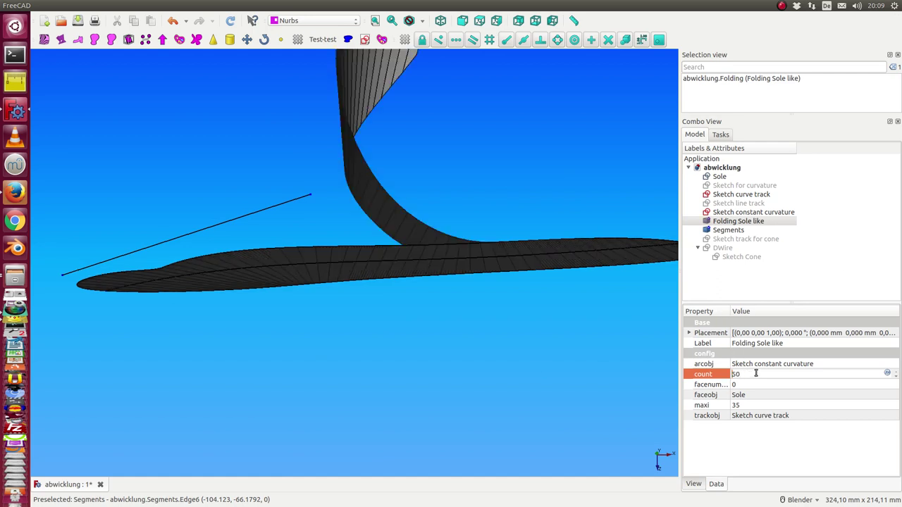
- Set maxi to 42 and view the tall curled sole flap from above
{"action": "left_click", "coordinate": [758, 405]}
{"action": "scroll", "coordinate": [621, 368], "scroll_direction": "down", "scroll_amount": 2}
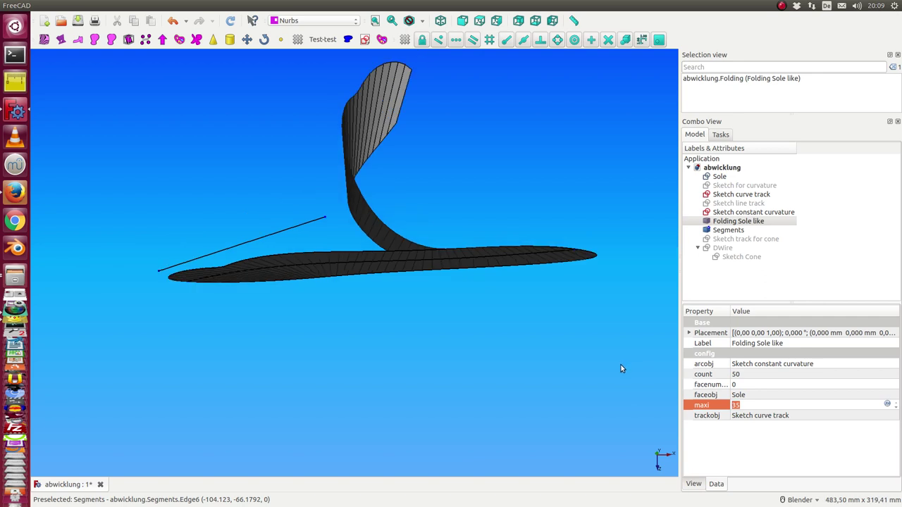
{"action": "scroll", "coordinate": [746, 406], "scroll_direction": "up", "scroll_amount": 5}
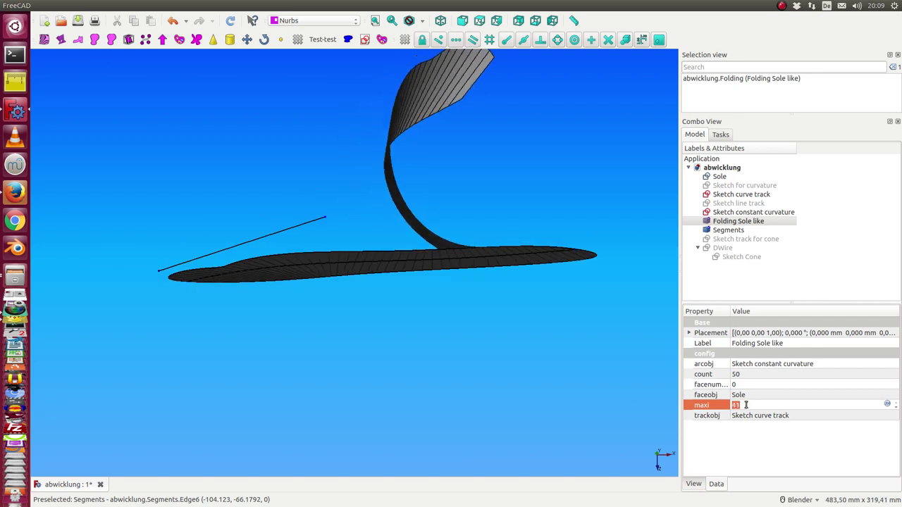
{"action": "scroll", "coordinate": [746, 405], "scroll_direction": "up", "scroll_amount": 7}
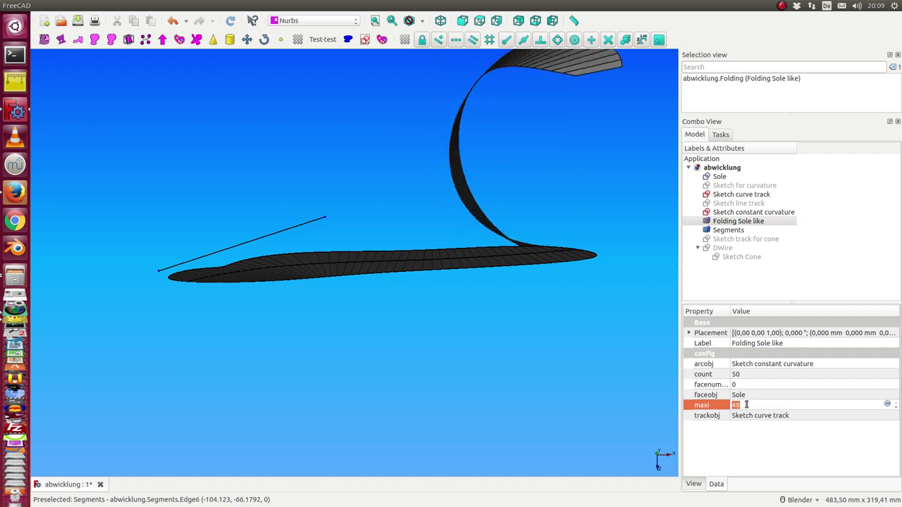
{"action": "scroll", "coordinate": [746, 405], "scroll_direction": "up", "scroll_amount": 2}
{"action": "scroll", "coordinate": [745, 406], "scroll_direction": "down", "scroll_amount": 8}
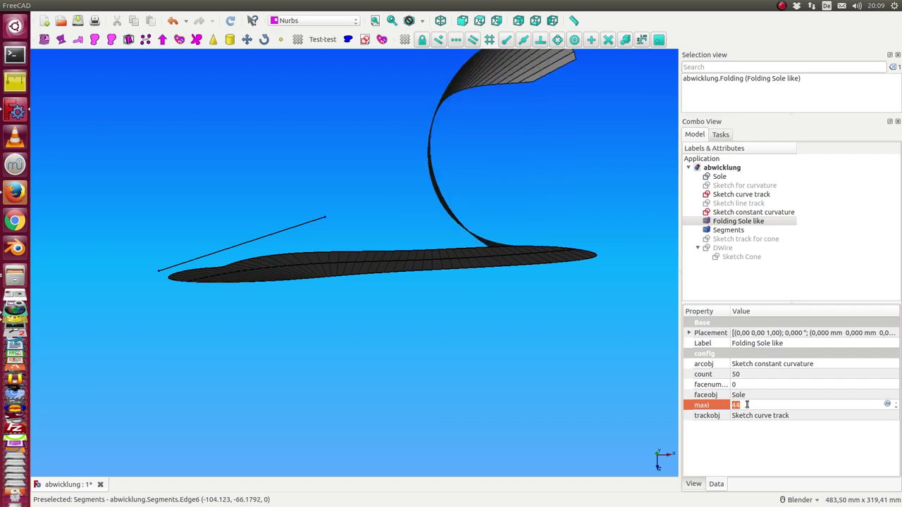
{"action": "mouse_move", "coordinate": [584, 356]}
{"action": "middle_mouse_down"}
{"action": "mouse_move", "coordinate": [258, 359]}
{"action": "mouse_move", "coordinate": [442, 366]}
{"action": "mouse_move", "coordinate": [332, 238]}
{"action": "mouse_move", "coordinate": [338, 137]}
{"action": "mouse_move", "coordinate": [321, 166]}
{"action": "mouse_move", "coordinate": [328, 161]}
{"action": "middle_mouse_up"}
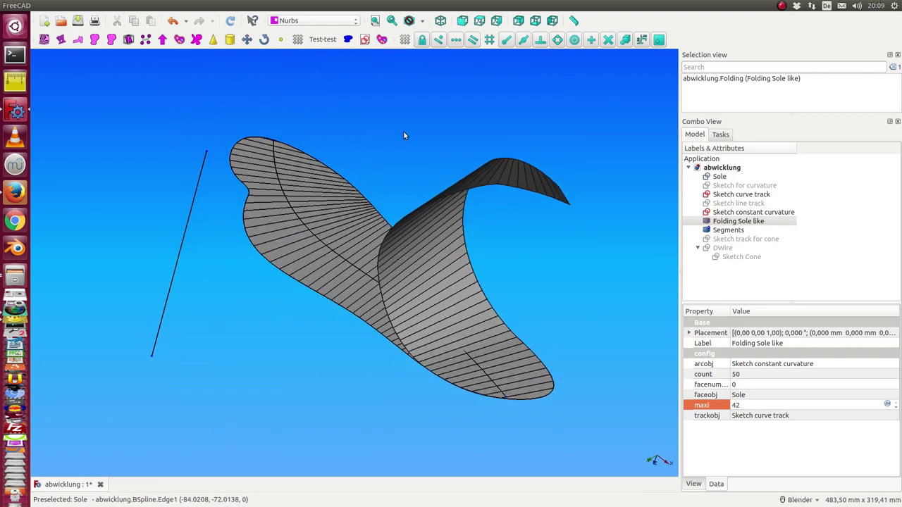